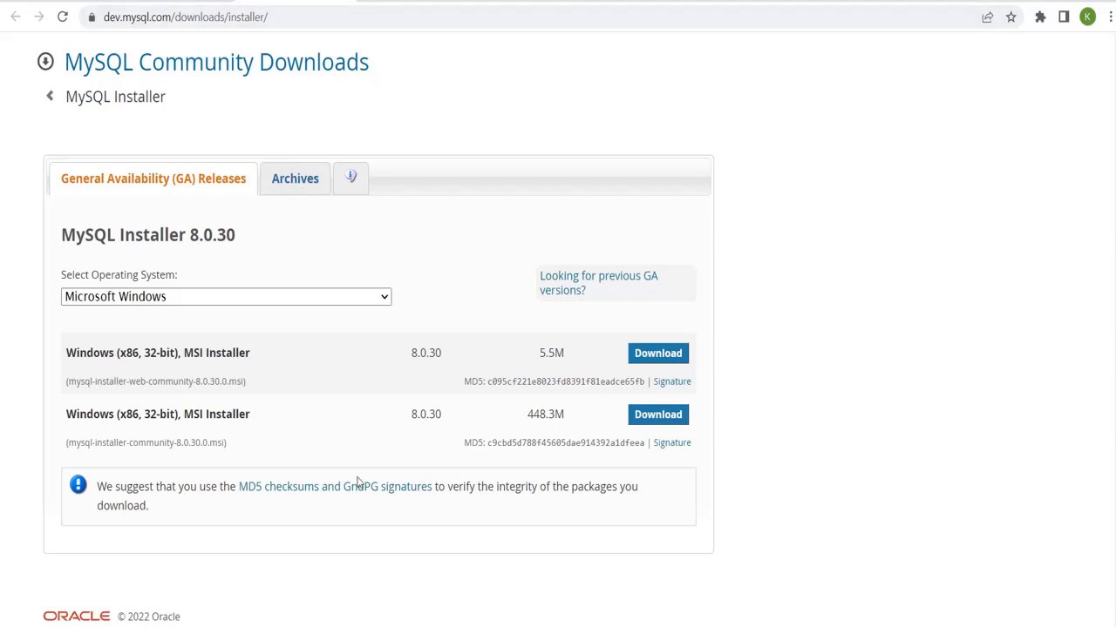
Download the 448.3M MySQL Installer 8.0.30 MSI without logging in and launch it from the Downloads folder.
{"action": "left_click", "coordinate": [677, 424]}
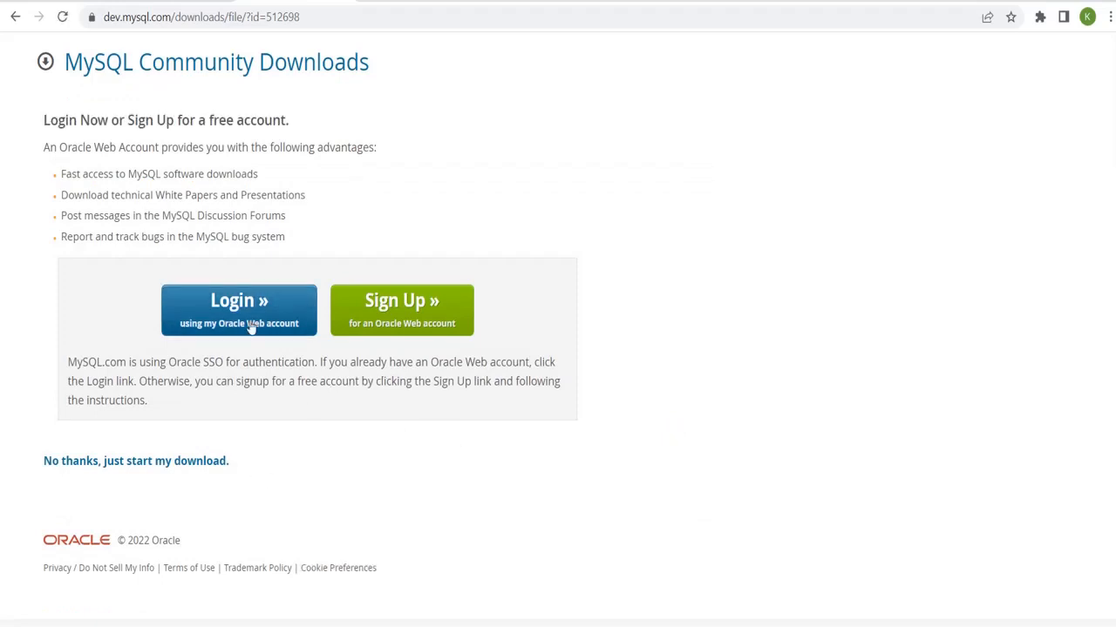
{"action": "left_click", "coordinate": [153, 469]}
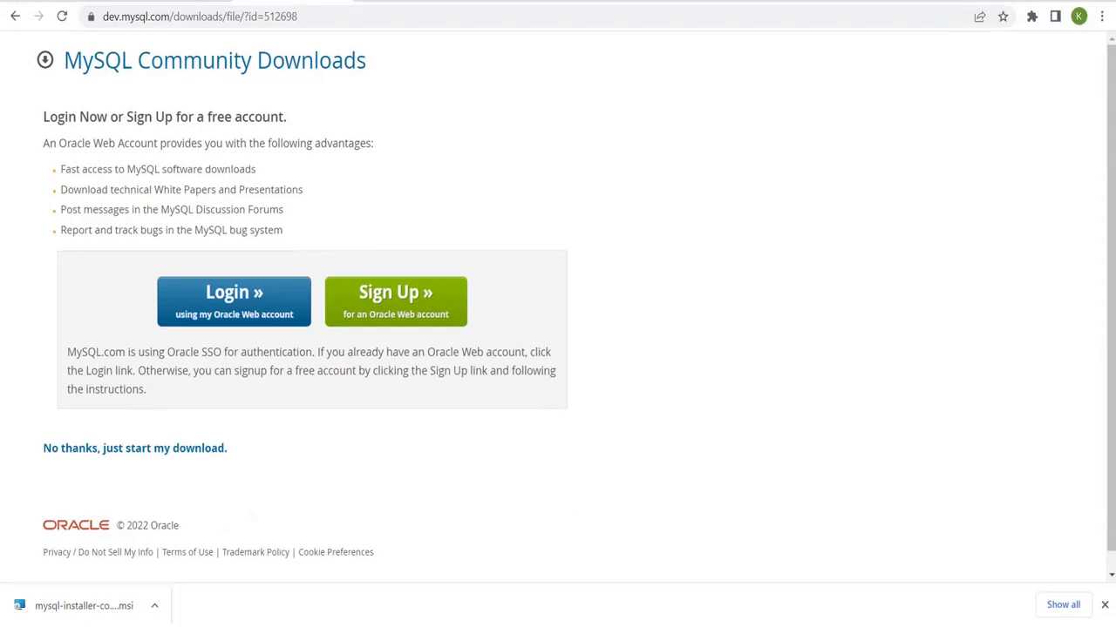
{"action": "left_click", "coordinate": [154, 606]}
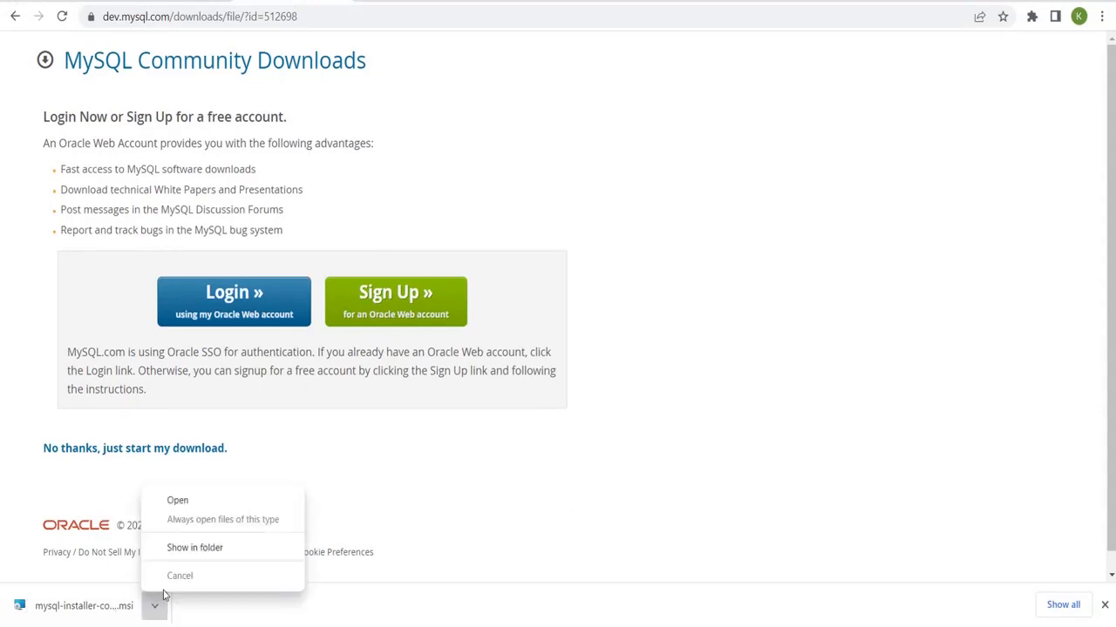
{"action": "left_click", "coordinate": [193, 551]}
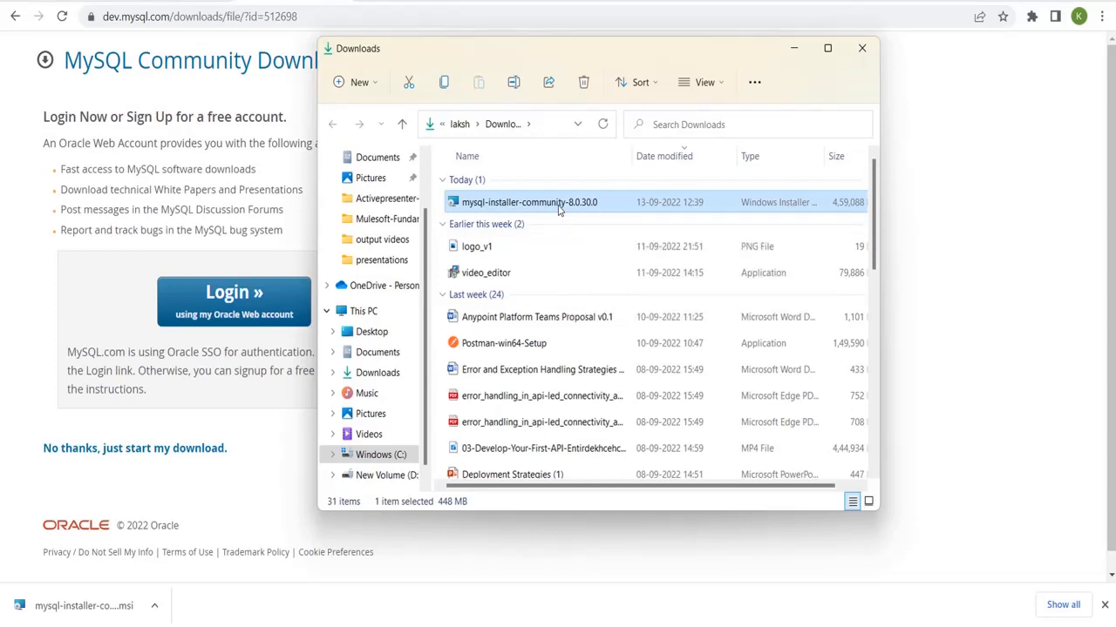
{"action": "double_click", "coordinate": [558, 210]}
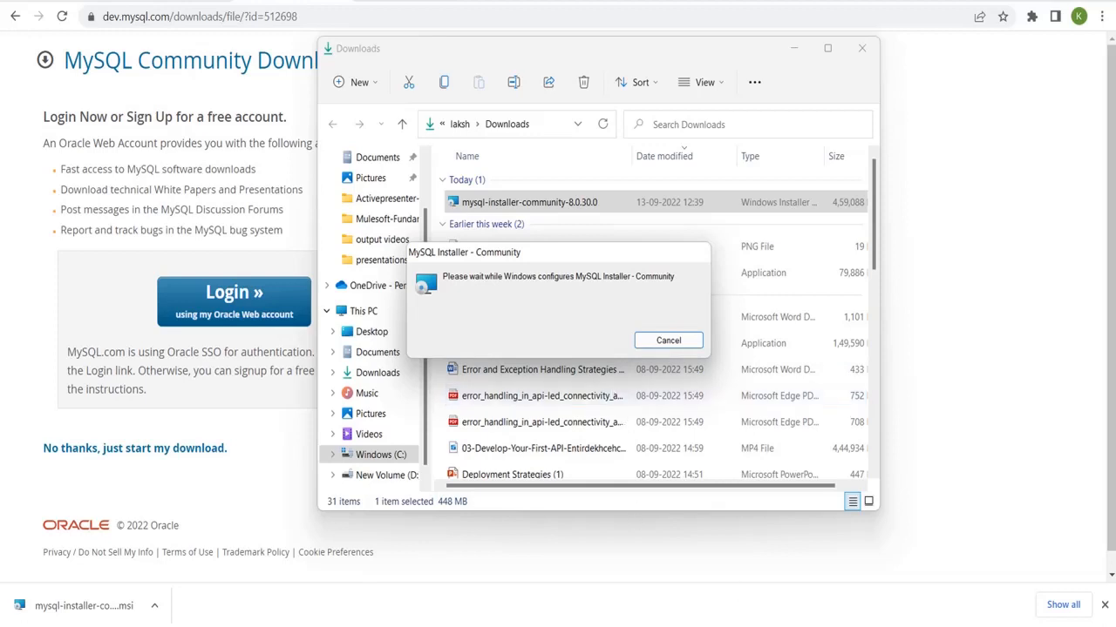
{"action": "mouse_move", "coordinate": [826, 623]}
{"action": "mouse_move", "coordinate": [921, 531]}
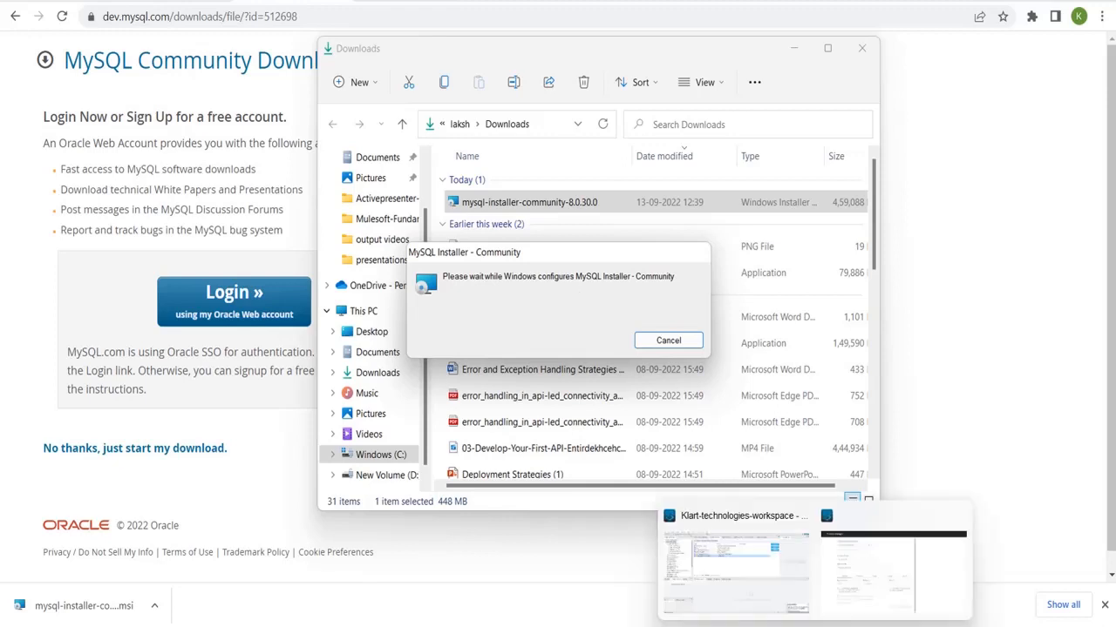
{"action": "left_click", "coordinate": [1013, 424]}
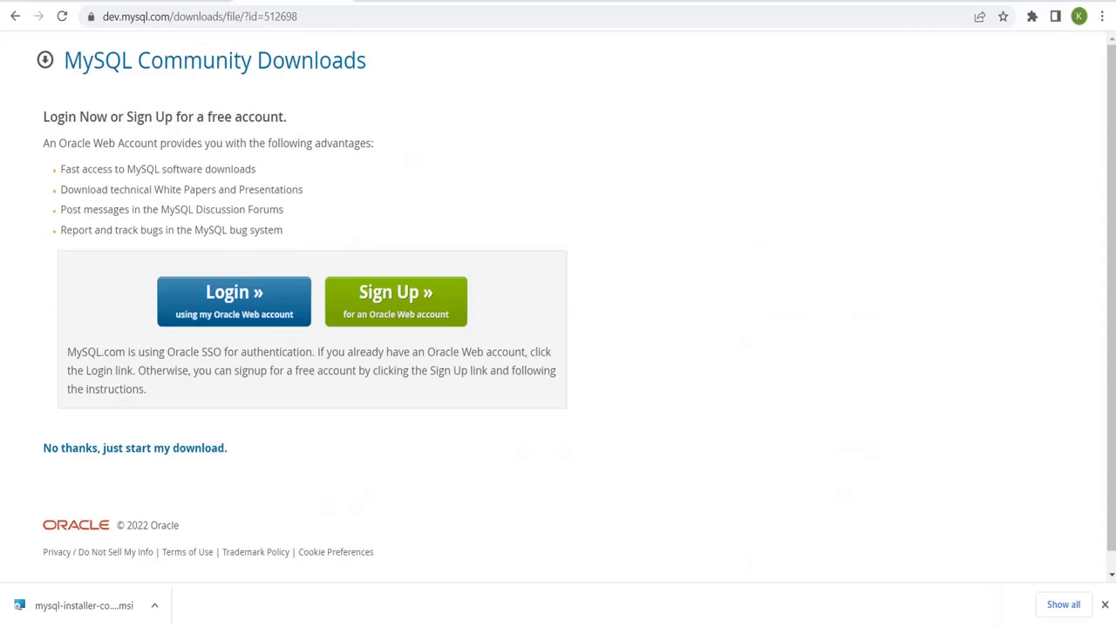
{"action": "left_click", "coordinate": [846, 625]}
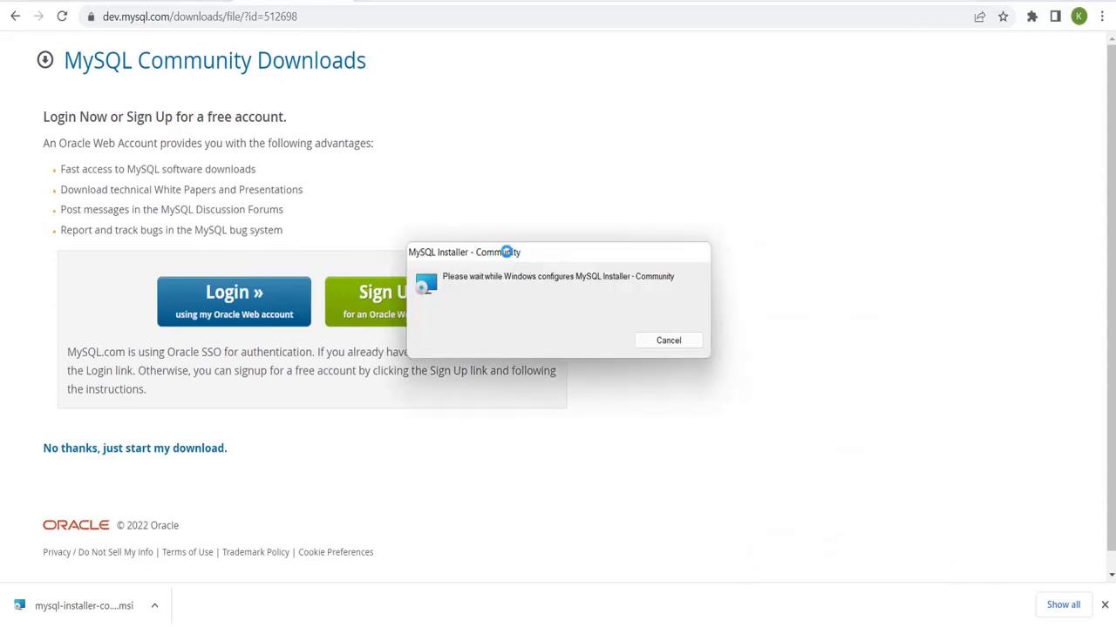
{"action": "left_click_drag", "start_coordinate": [506, 252], "coordinate": [540, 142]}
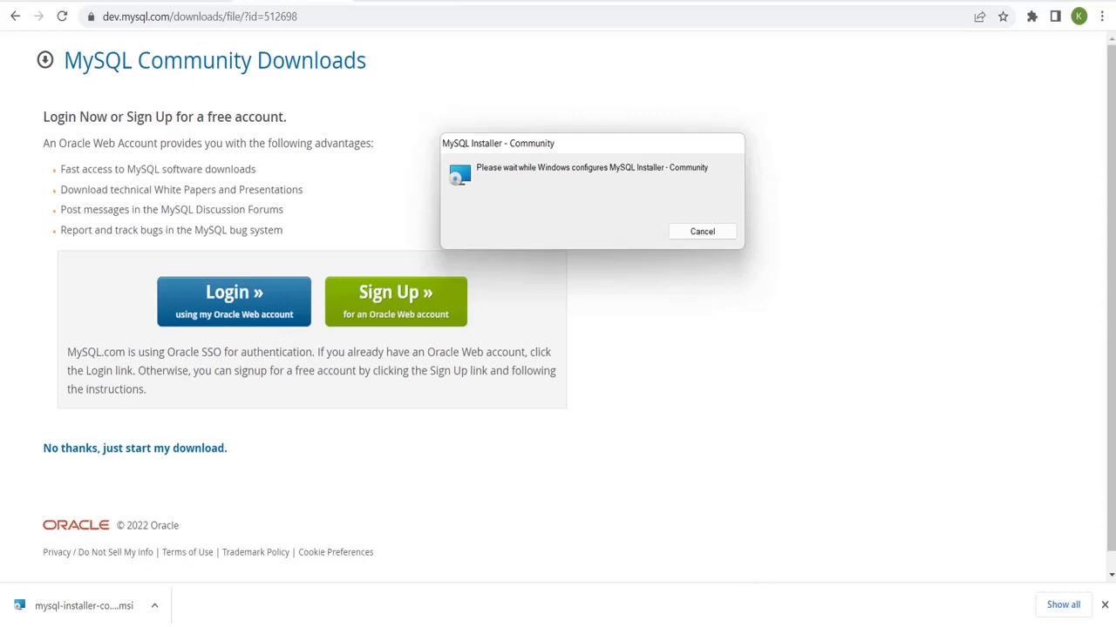
{"action": "left_click", "coordinate": [785, 626]}
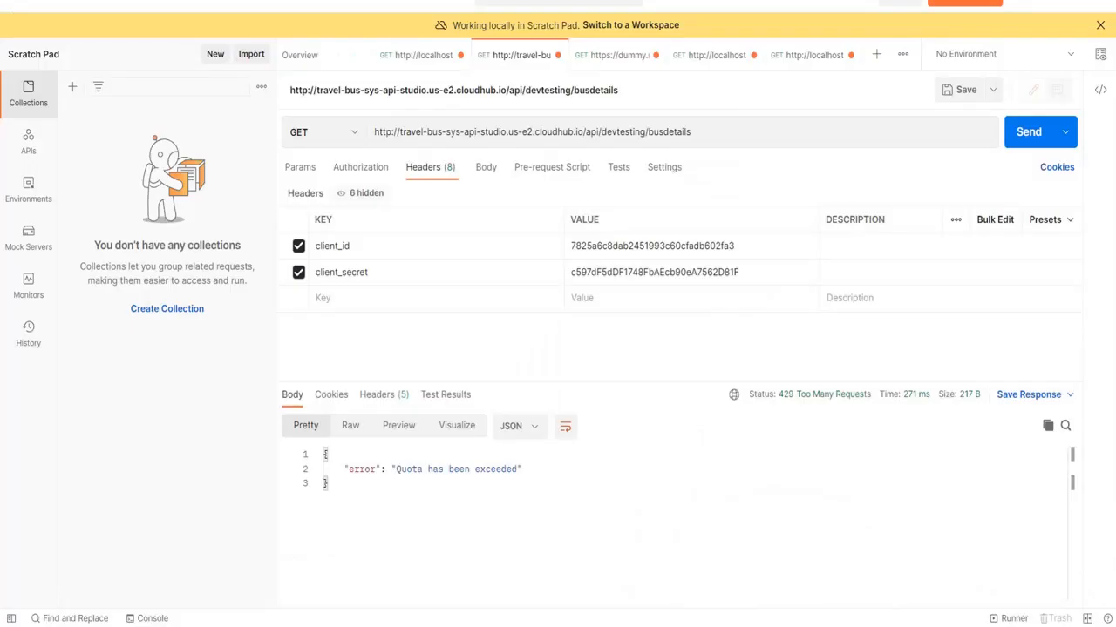
{"action": "left_click", "coordinate": [784, 626]}
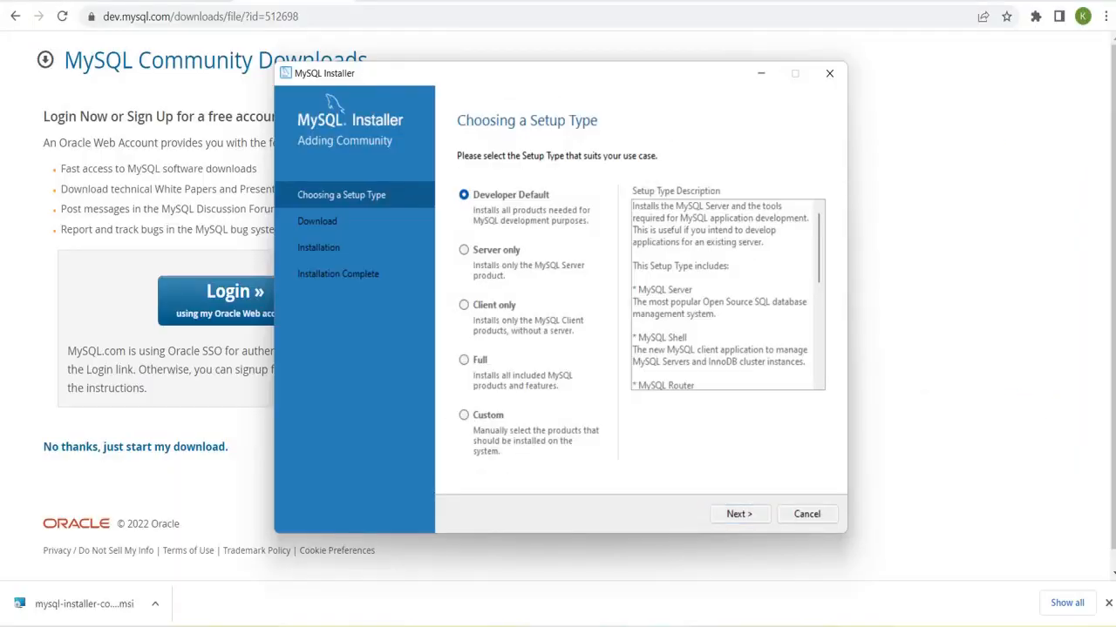
Compare the descriptions of the Full, Custom and Developer Default setup types, reading the complete Developer Default product list.
{"action": "left_click_drag", "start_coordinate": [558, 73], "coordinate": [650, 89]}
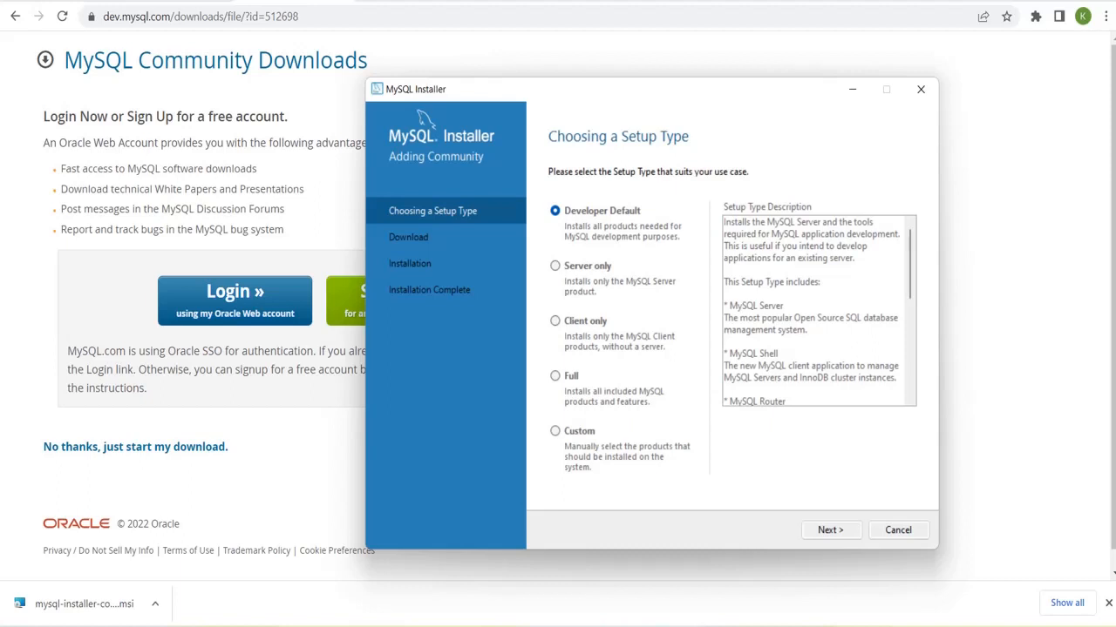
{"action": "left_click", "coordinate": [555, 376]}
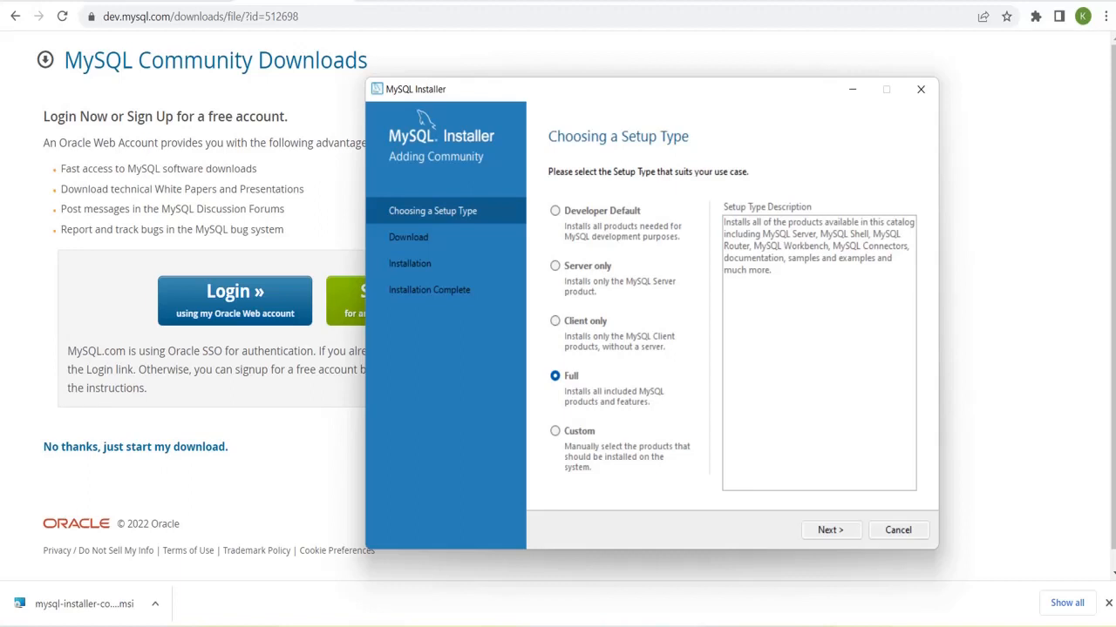
{"action": "left_click", "coordinate": [555, 431]}
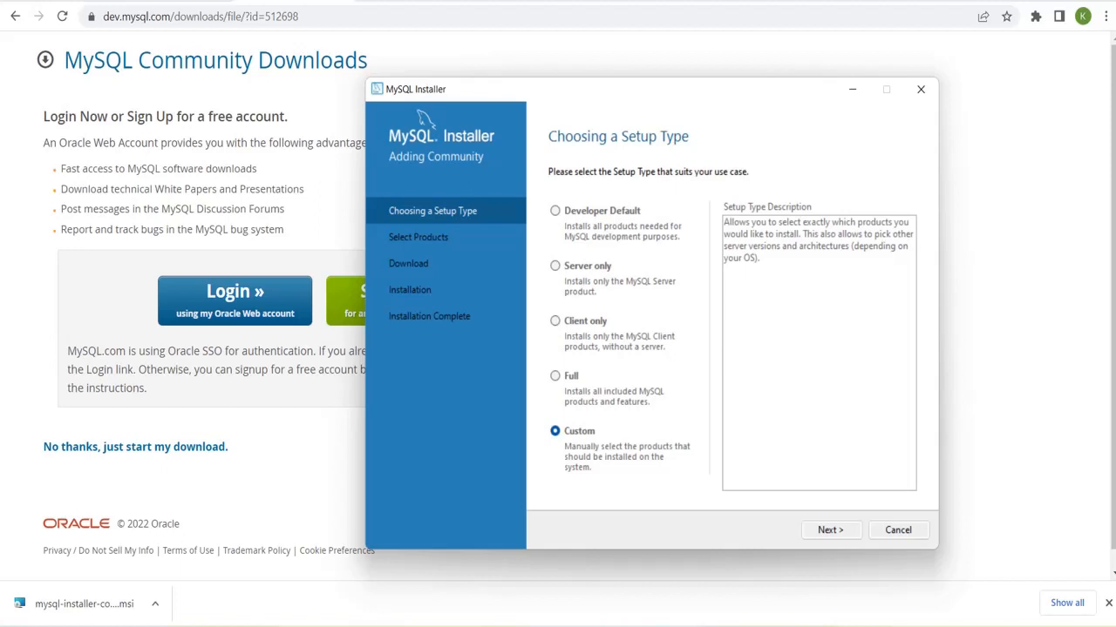
{"action": "left_click", "coordinate": [555, 377]}
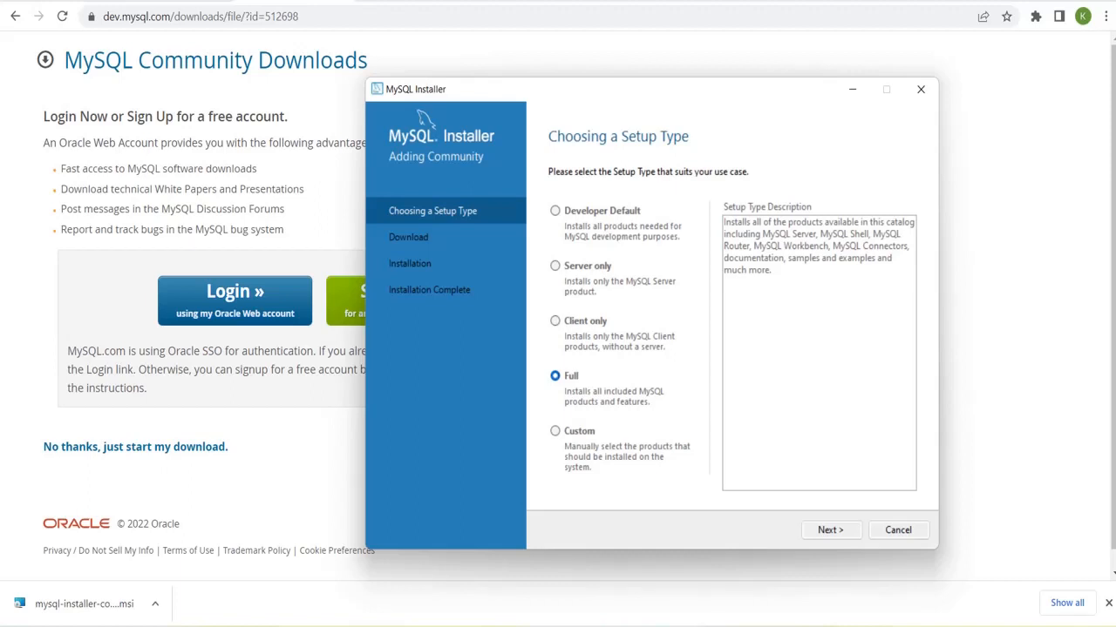
{"action": "left_click", "coordinate": [555, 211]}
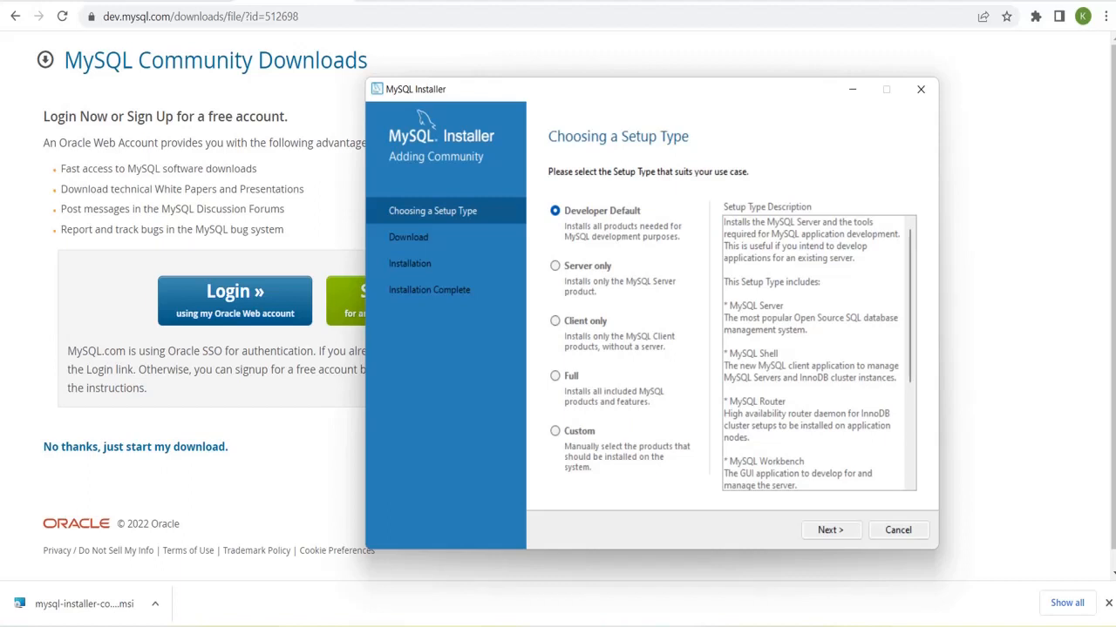
{"action": "scroll", "coordinate": [819, 353], "scroll_direction": "down", "scroll_amount": 5}
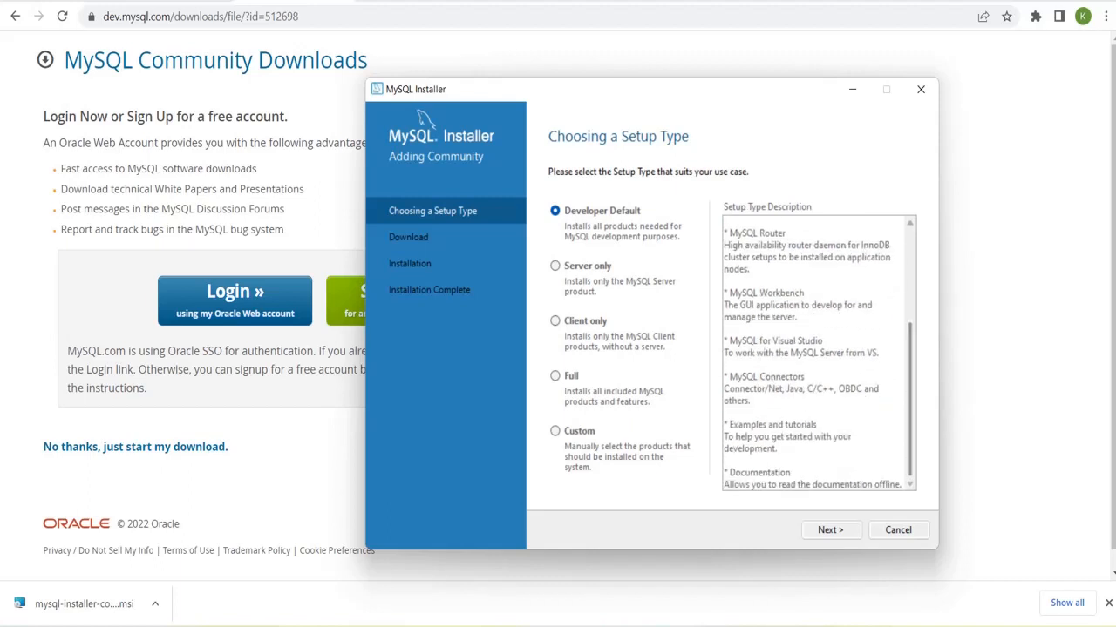
{"action": "scroll", "coordinate": [819, 353], "scroll_direction": "up", "scroll_amount": 5}
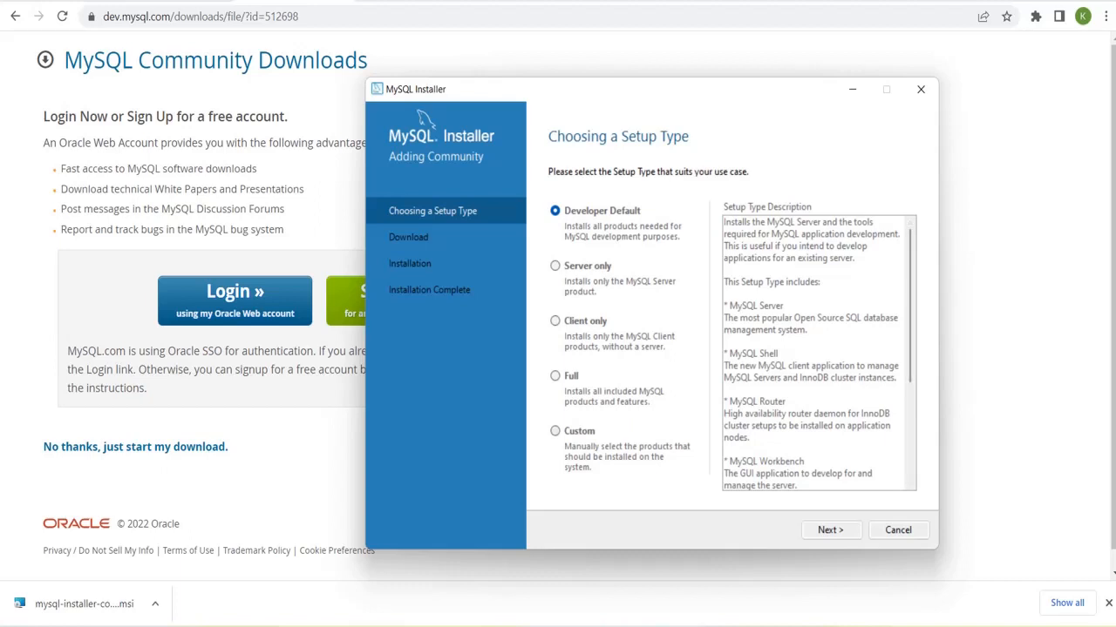
Choose the Custom setup type and add MySQL Server 8.0.30 - X64 to the products to be installed.
{"action": "left_click", "coordinate": [555, 432]}
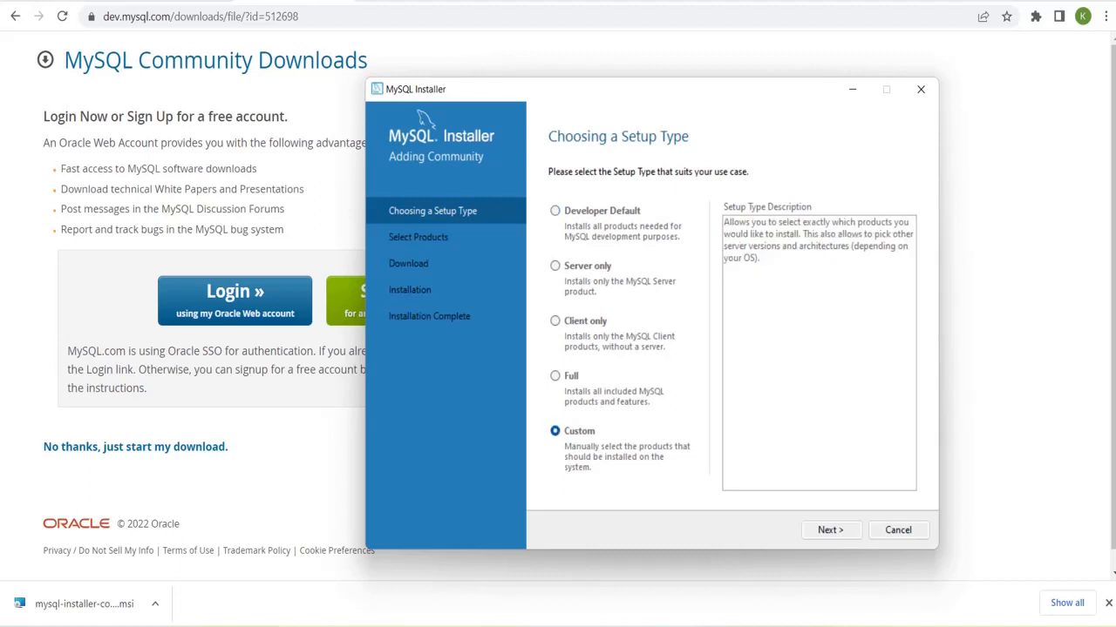
{"action": "left_click", "coordinate": [830, 530]}
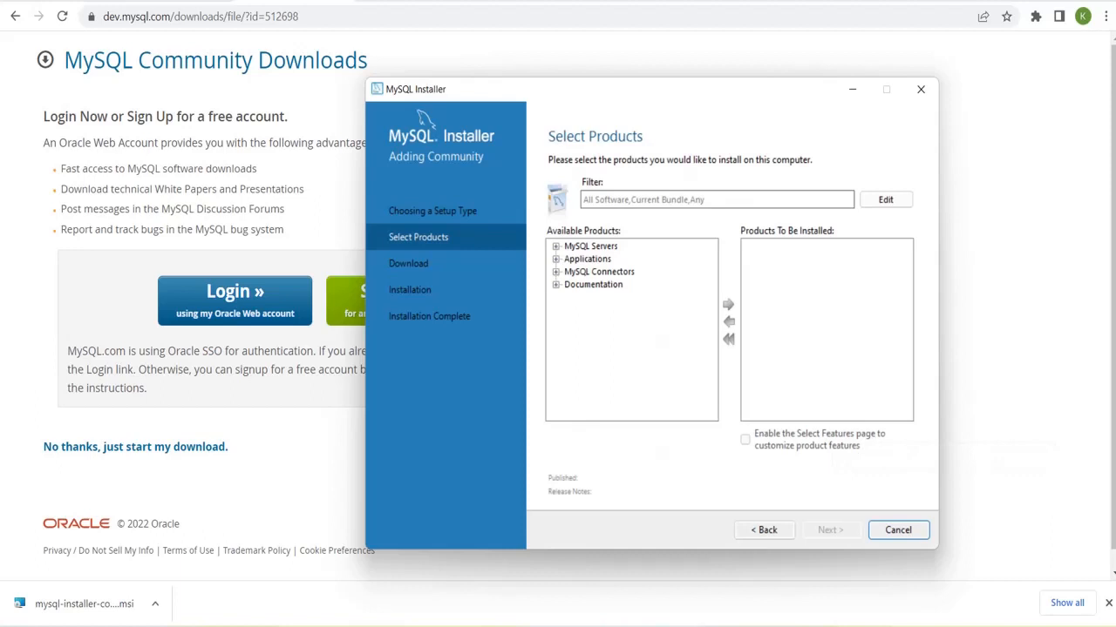
{"action": "left_click", "coordinate": [556, 247]}
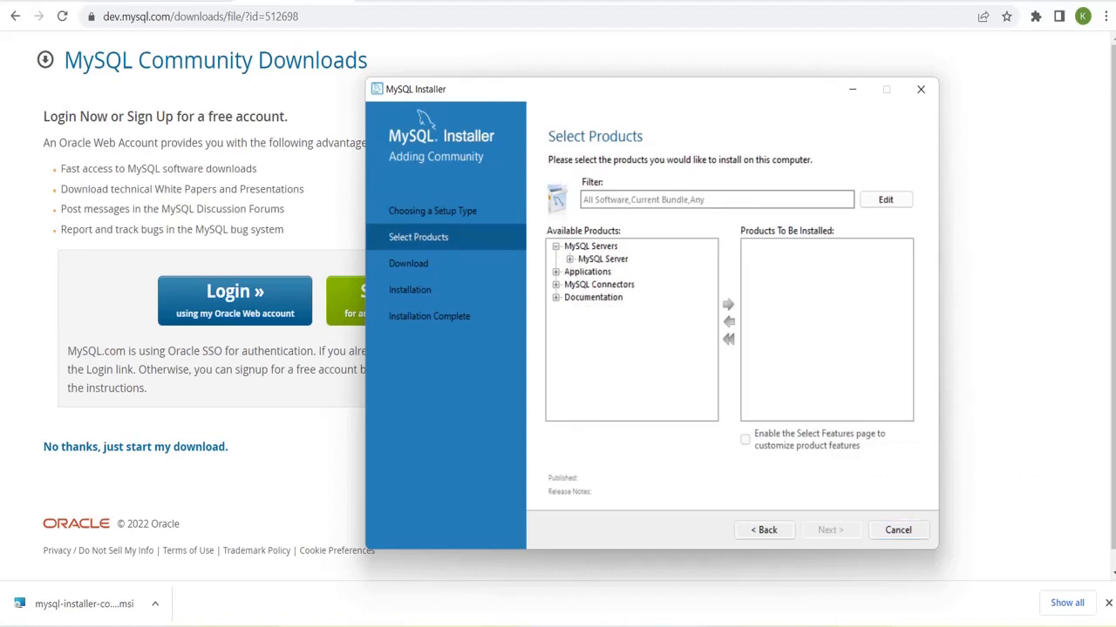
{"action": "left_click", "coordinate": [570, 260]}
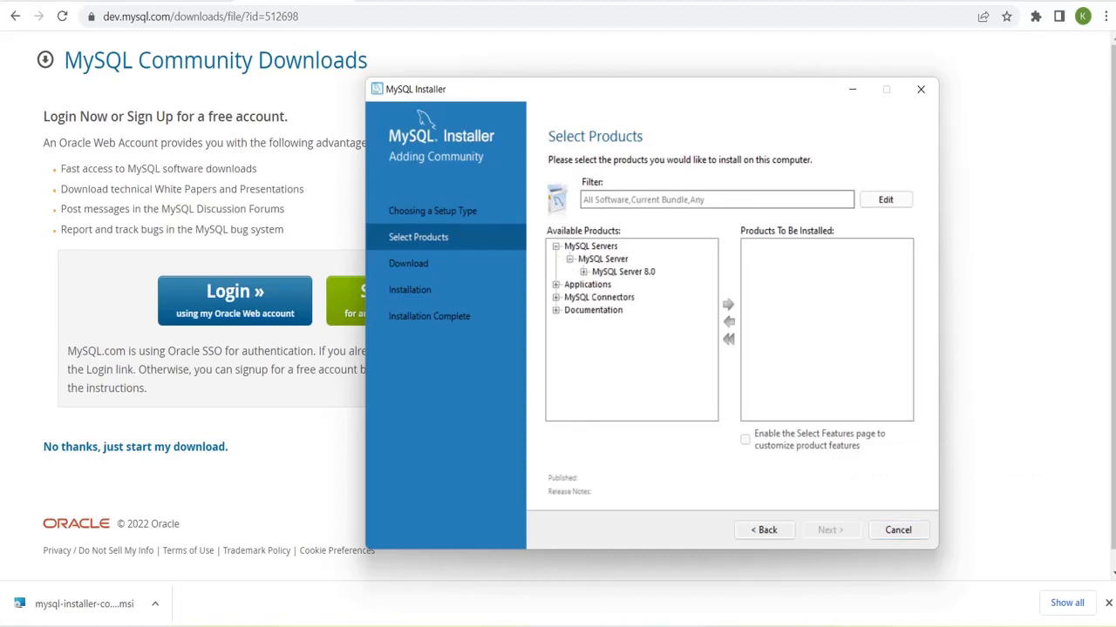
{"action": "left_click", "coordinate": [584, 272]}
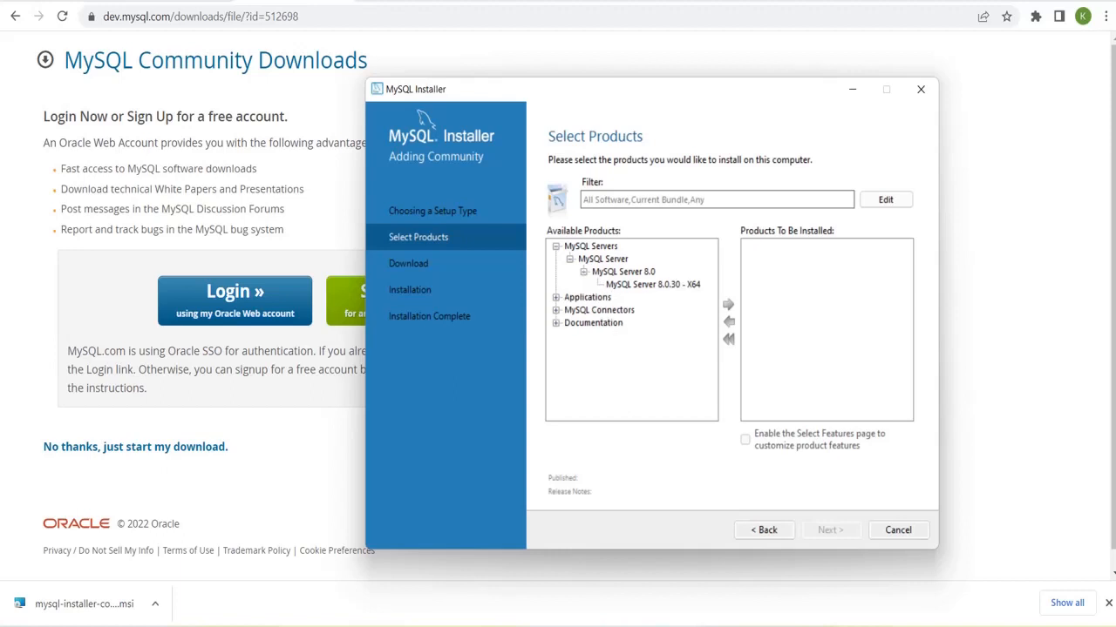
{"action": "left_click", "coordinate": [653, 285]}
{"action": "left_click", "coordinate": [729, 304]}
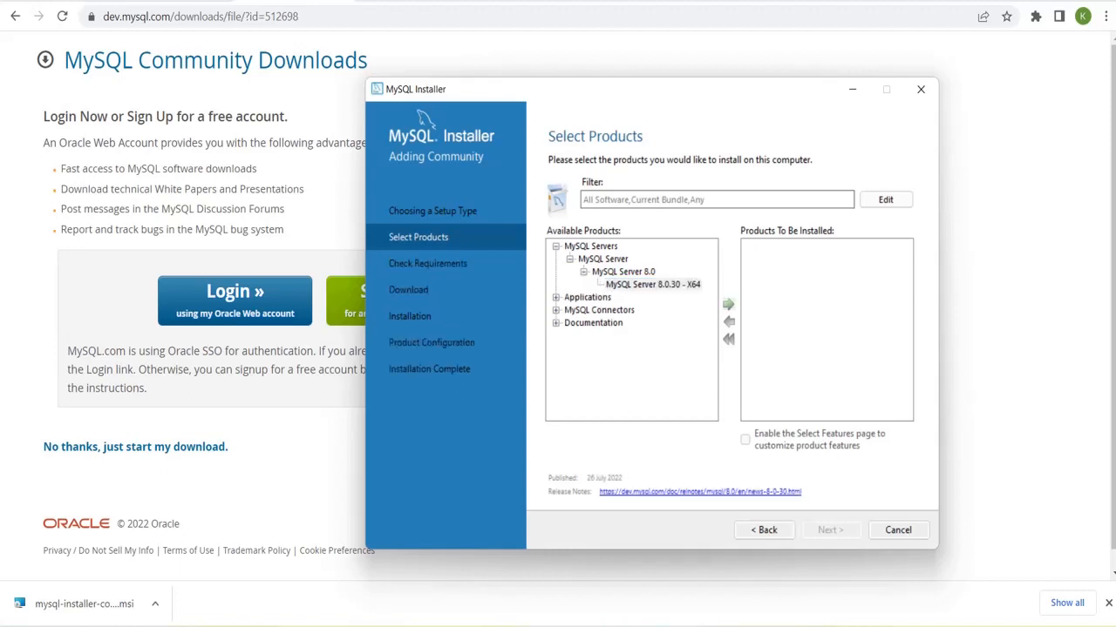
Add MySQL Workbench 8.0.30 from the Applications category to the products to be installed.
{"action": "left_click", "coordinate": [556, 298]}
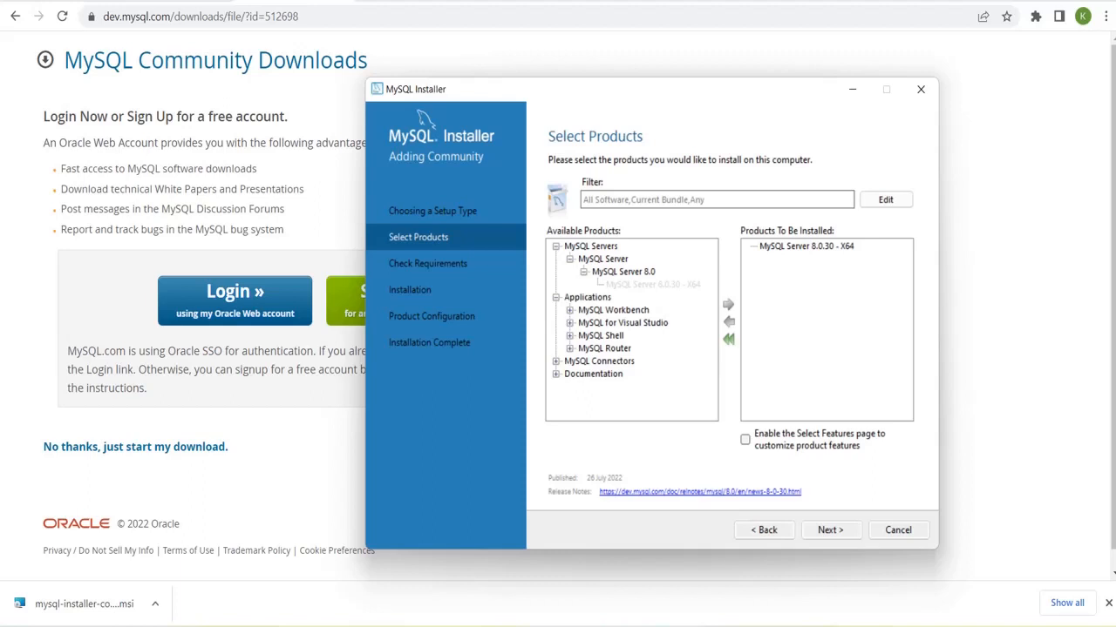
{"action": "left_click", "coordinate": [570, 311]}
{"action": "left_click", "coordinate": [583, 323]}
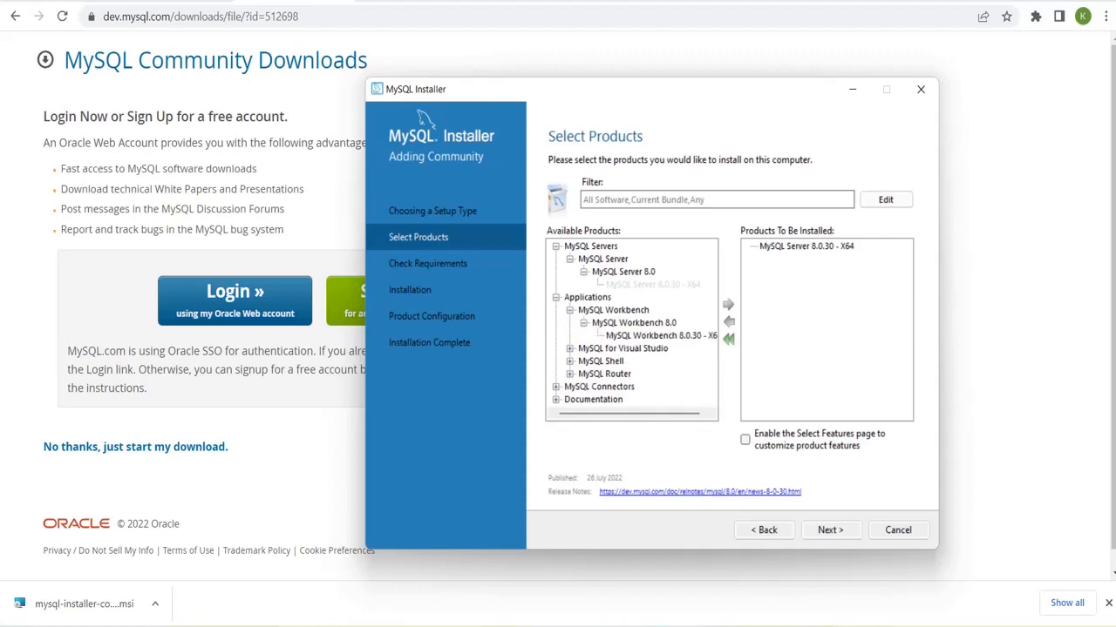
{"action": "left_click", "coordinate": [661, 336]}
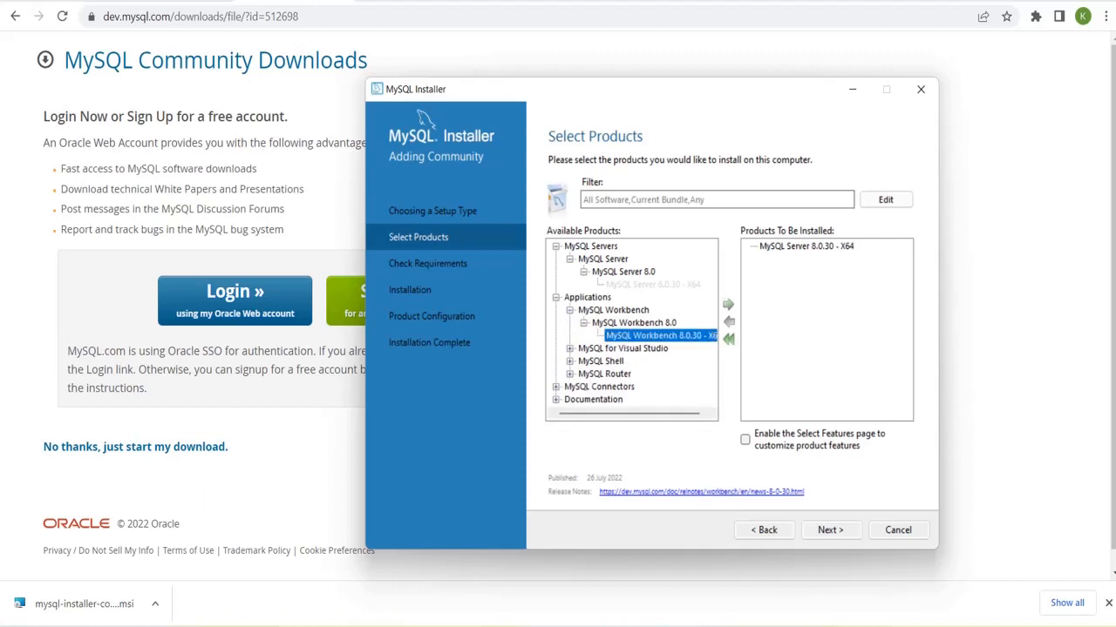
{"action": "left_click", "coordinate": [729, 304]}
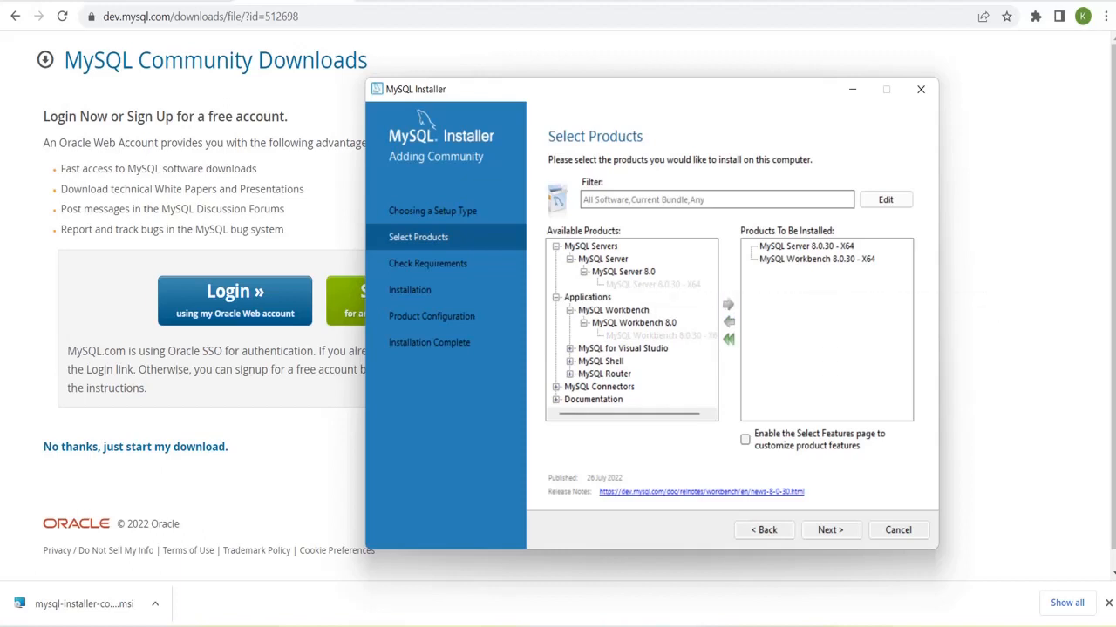
Add MySQL Shell 8.0.30 - X64 to the products to be installed.
{"action": "left_click", "coordinate": [570, 362]}
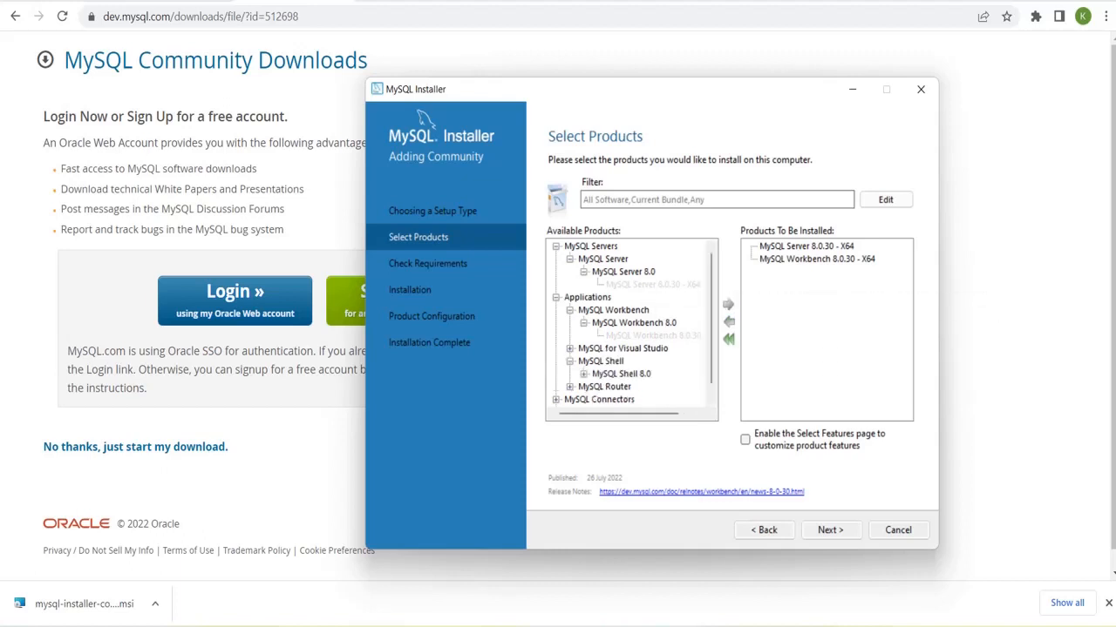
{"action": "left_click", "coordinate": [584, 374]}
{"action": "left_click", "coordinate": [650, 387]}
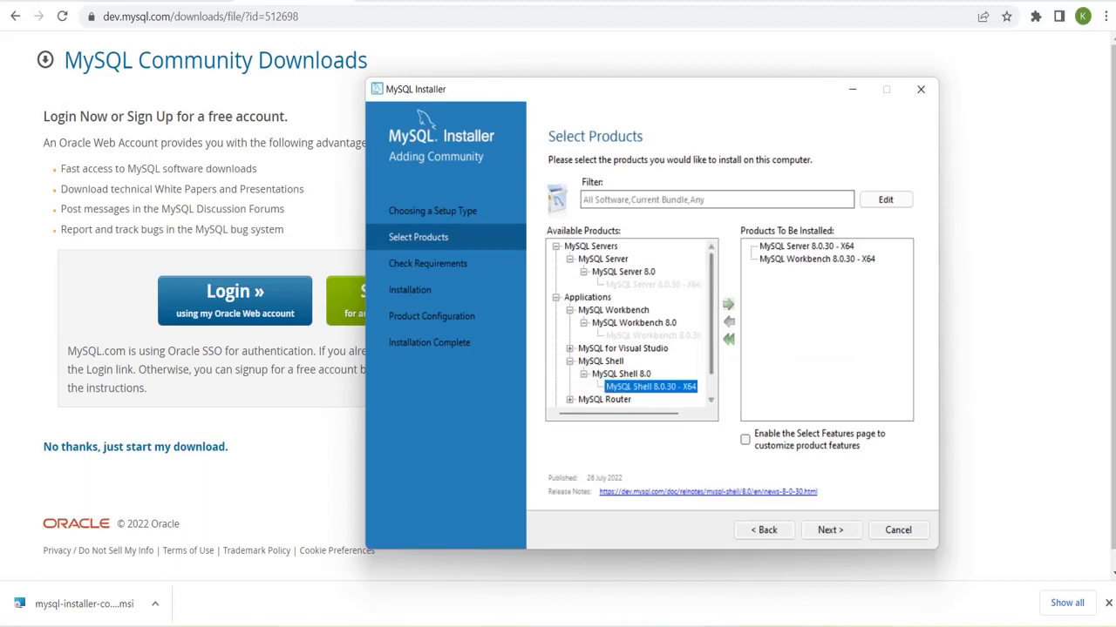
{"action": "left_click", "coordinate": [729, 304]}
Check which version is offered under MySQL for Visual Studio 1.2 in the available products.
{"action": "left_click", "coordinate": [570, 348]}
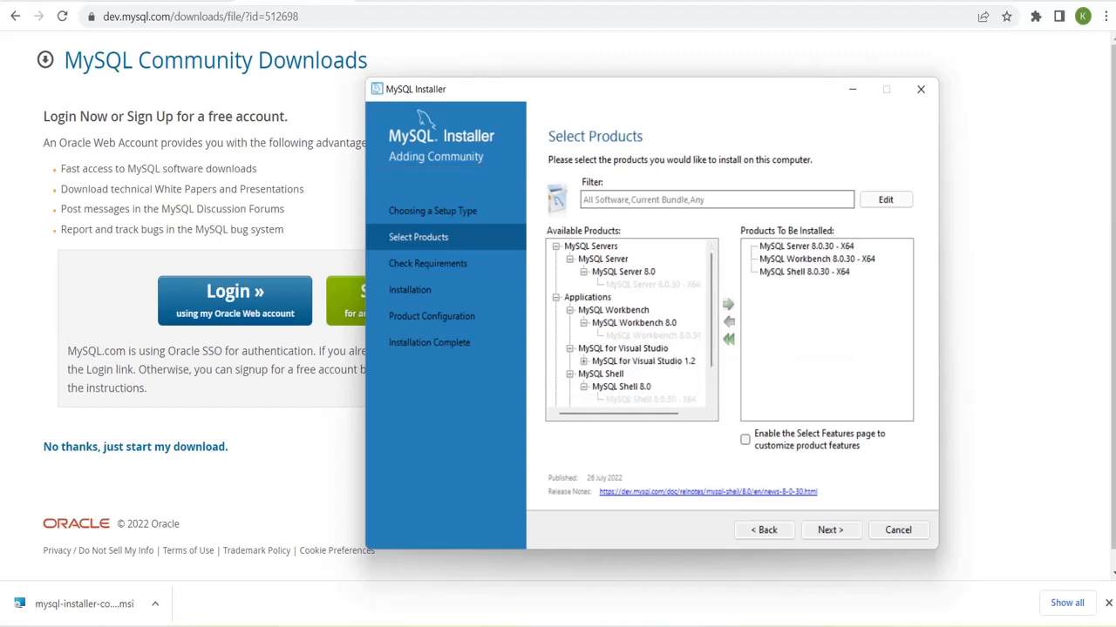
{"action": "left_click", "coordinate": [584, 362]}
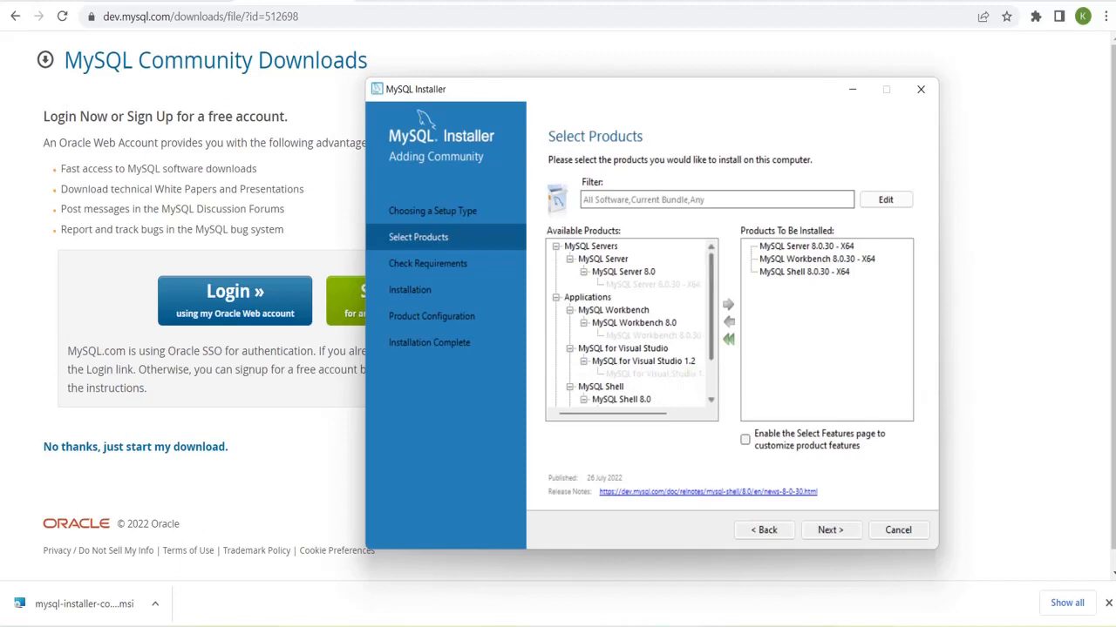
Look through the MySQL Router 8.0 and MySQL Connectors entries in the available products.
{"action": "scroll", "coordinate": [632, 325], "scroll_direction": "down", "scroll_amount": 2}
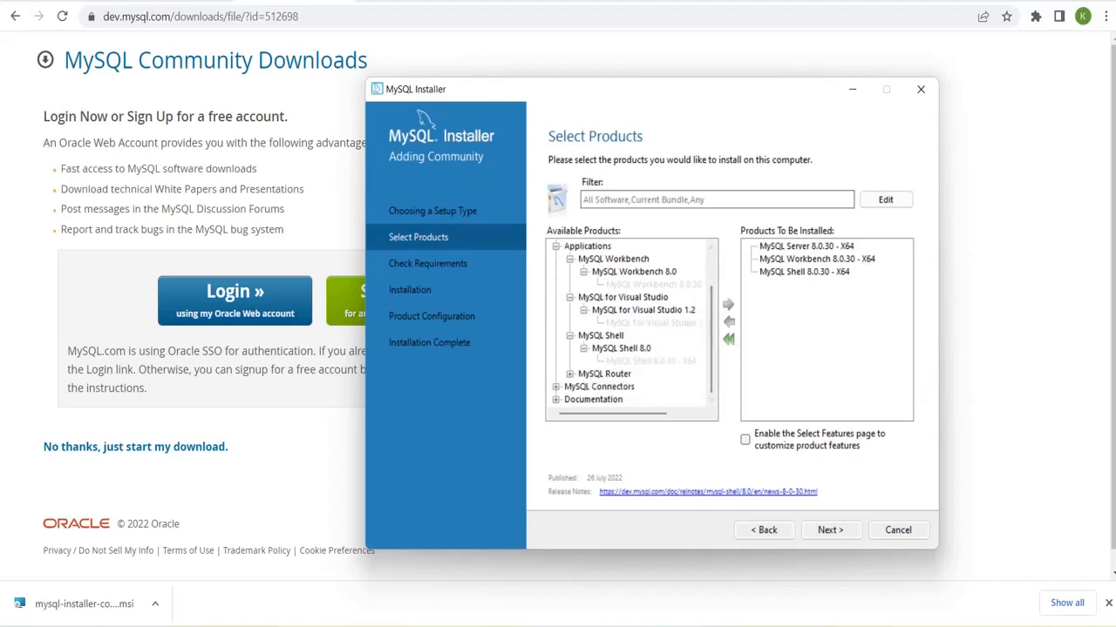
{"action": "left_click", "coordinate": [570, 374]}
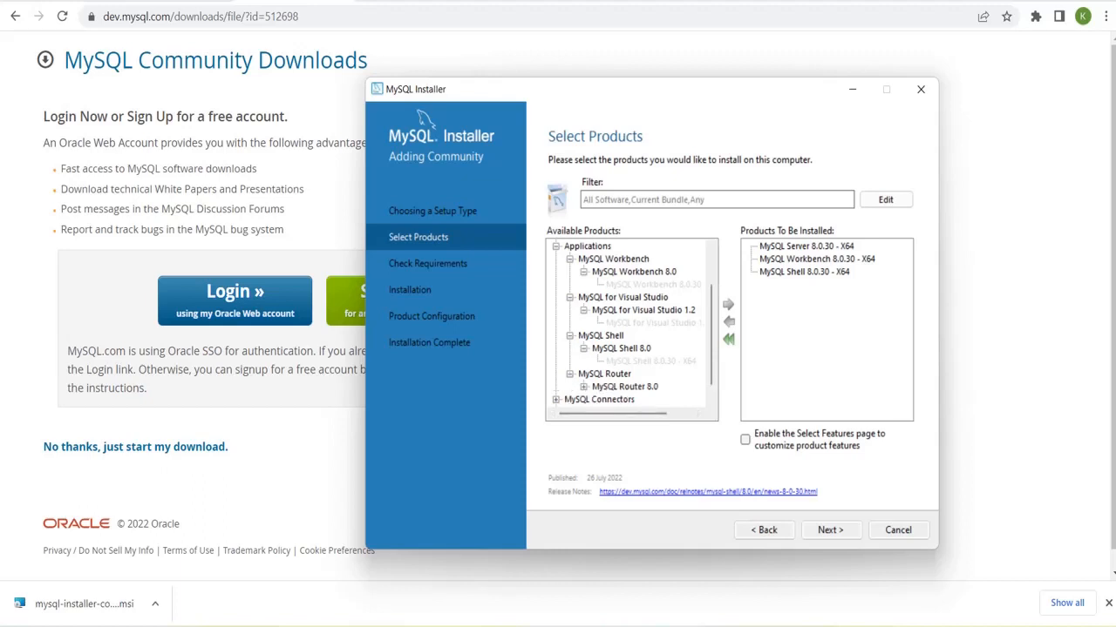
{"action": "left_click", "coordinate": [584, 387]}
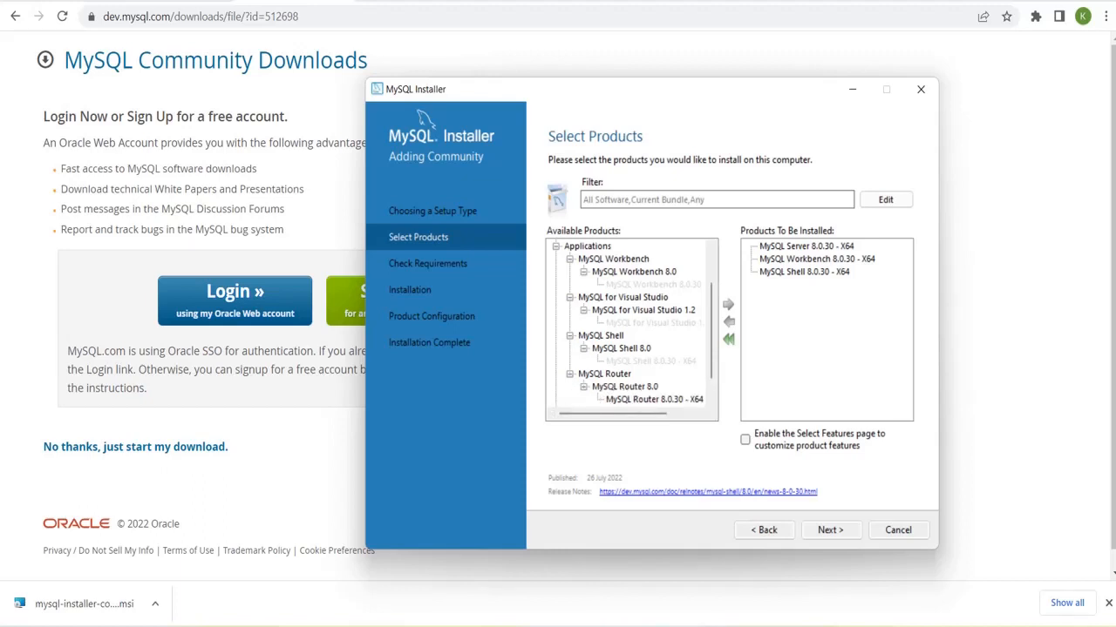
{"action": "scroll", "coordinate": [631, 327], "scroll_direction": "down", "scroll_amount": 1}
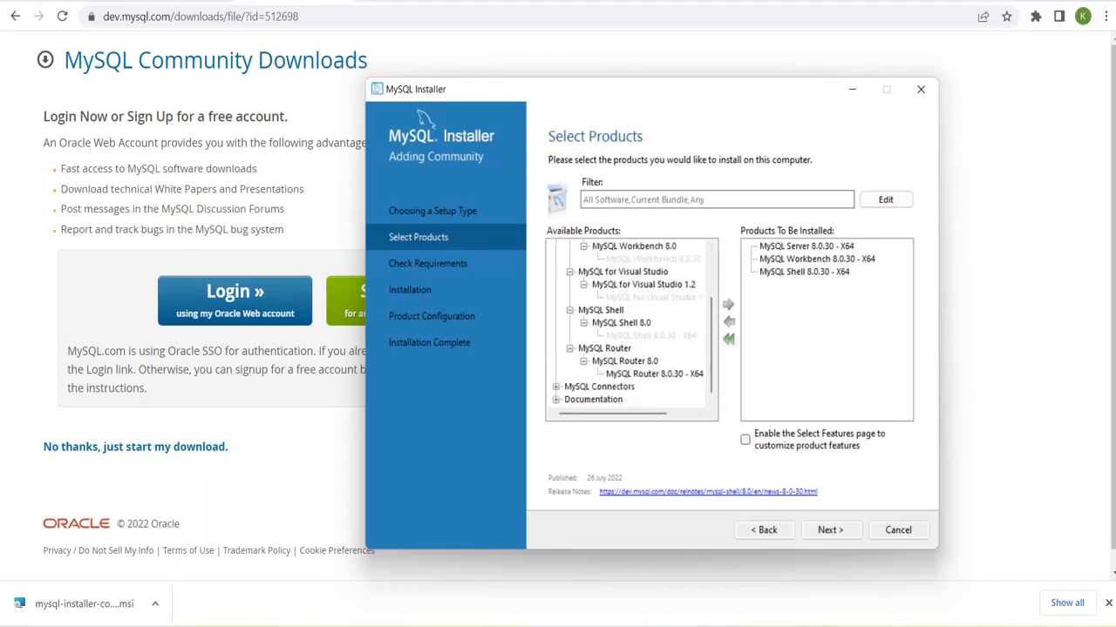
{"action": "left_click", "coordinate": [556, 386]}
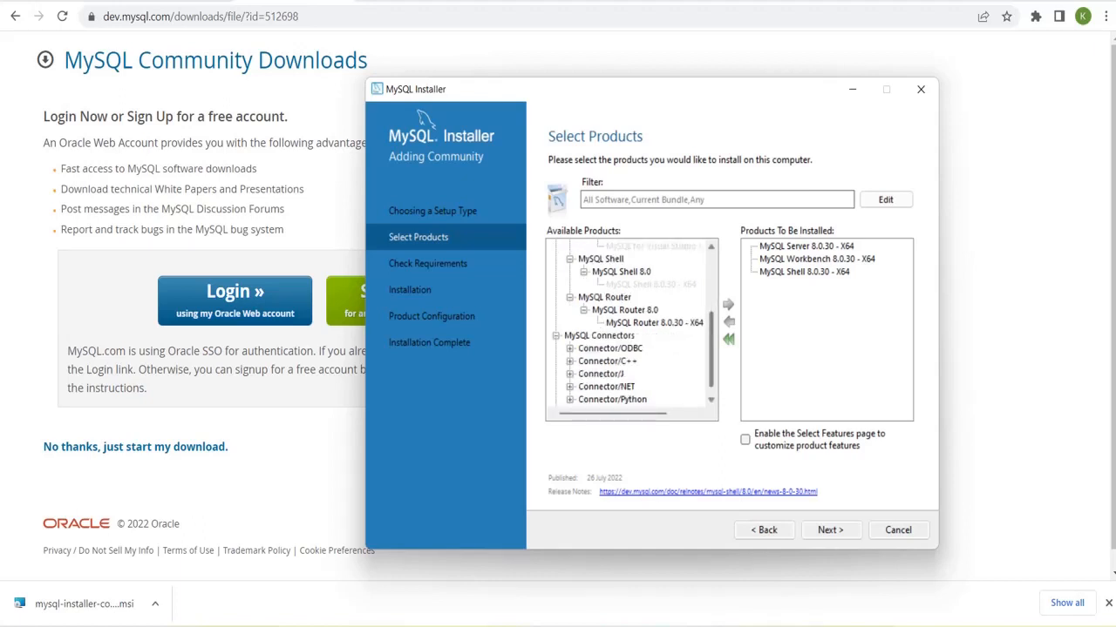
{"action": "scroll", "coordinate": [632, 323], "scroll_direction": "down", "scroll_amount": 1}
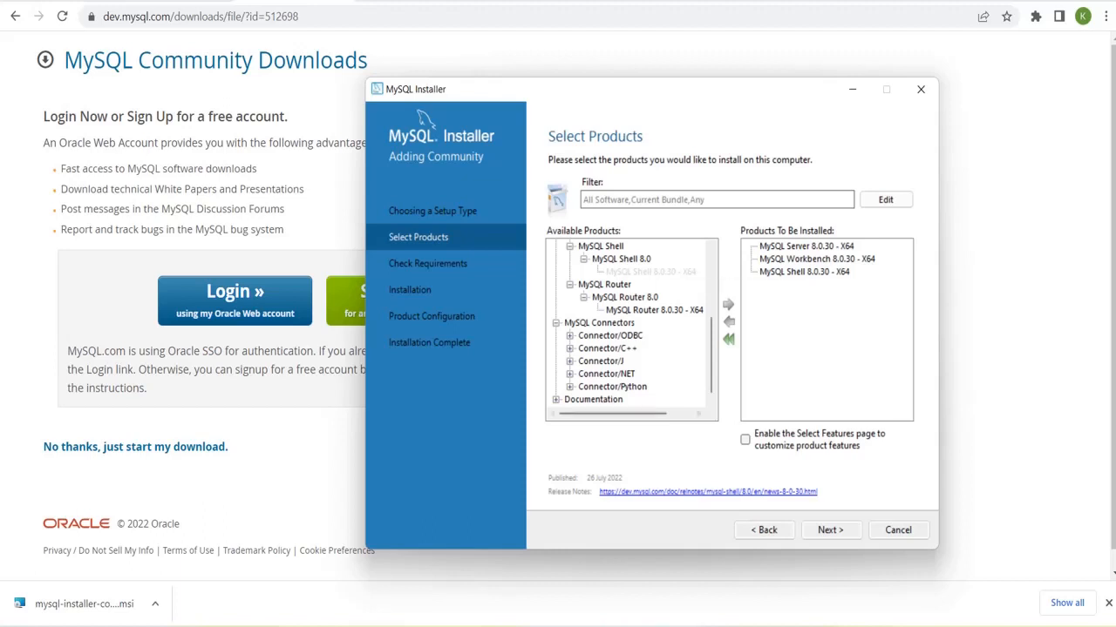
{"action": "scroll", "coordinate": [631, 322], "scroll_direction": "up", "scroll_amount": 5}
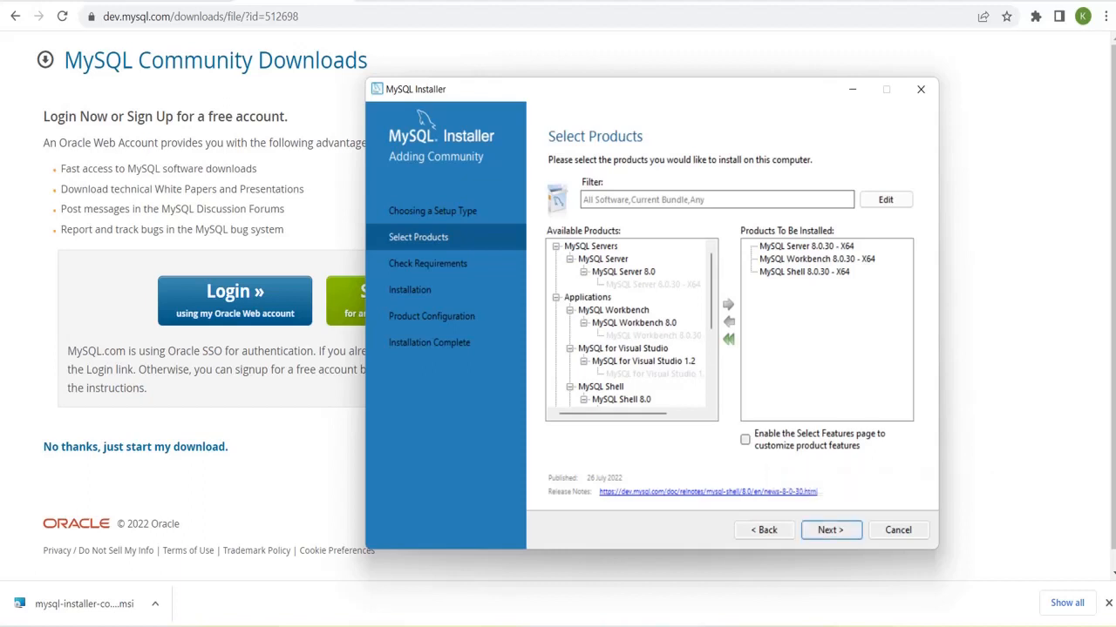
Accept the product selection and resolve the failing requirements by installing the Microsoft Visual C++ 2015-2019 Redistributable (x64) with its license terms accepted.
{"action": "left_click", "coordinate": [830, 530]}
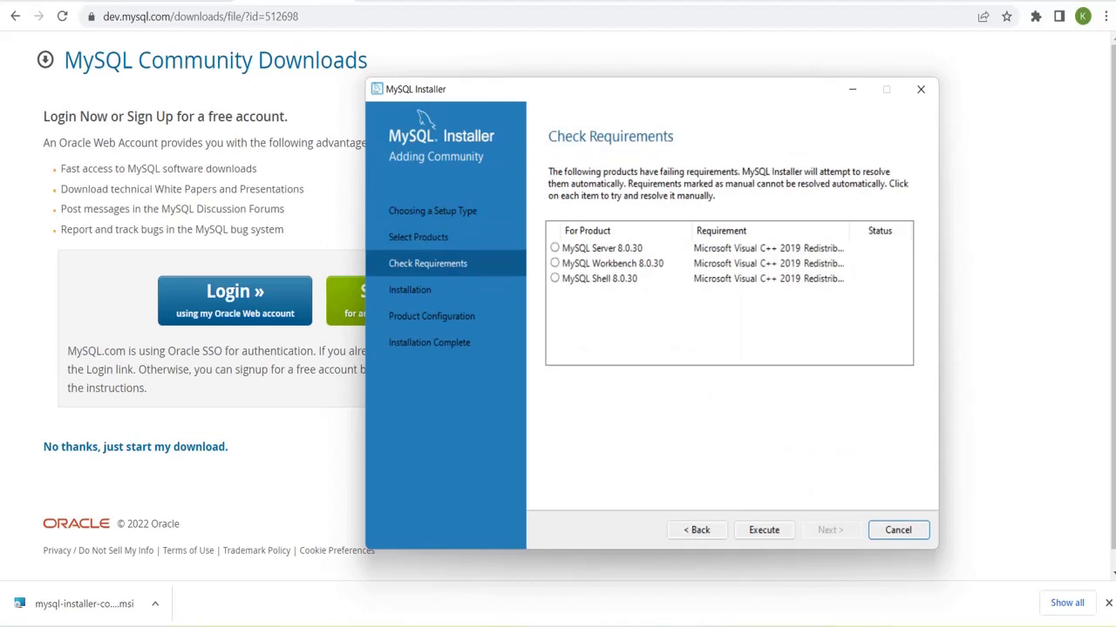
{"action": "left_click", "coordinate": [601, 249]}
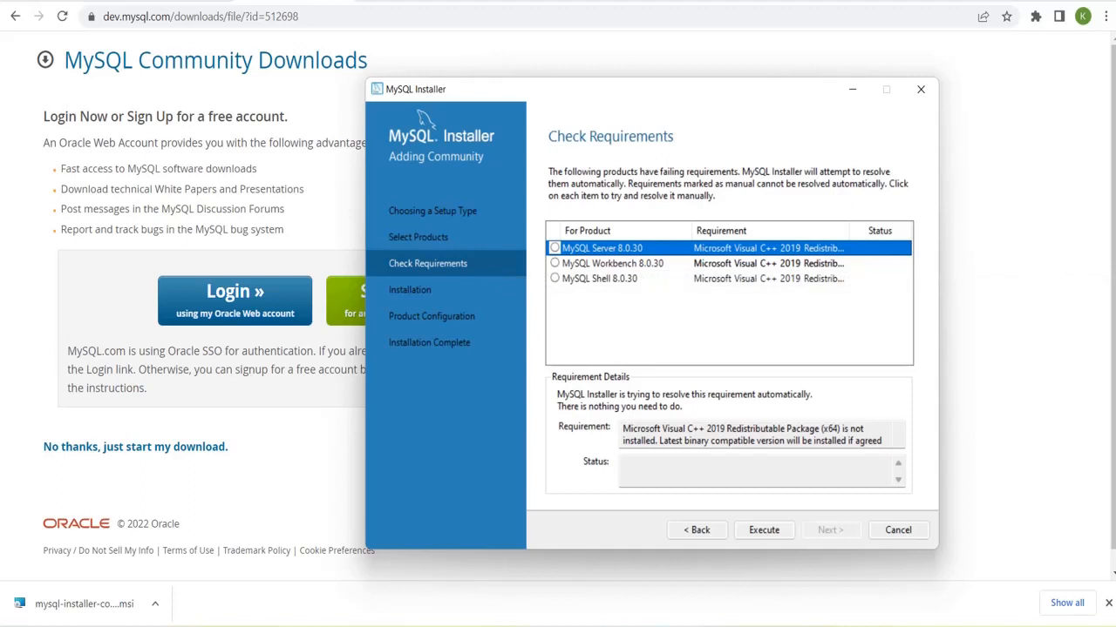
{"action": "left_click", "coordinate": [763, 530]}
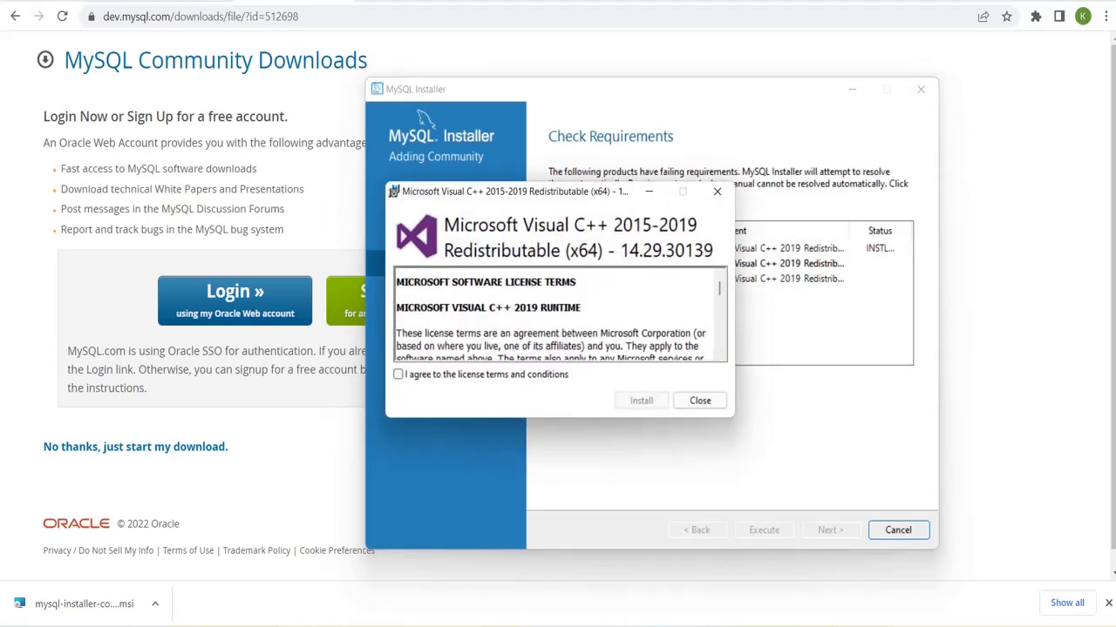
{"action": "left_click", "coordinate": [398, 375]}
{"action": "left_click", "coordinate": [641, 401]}
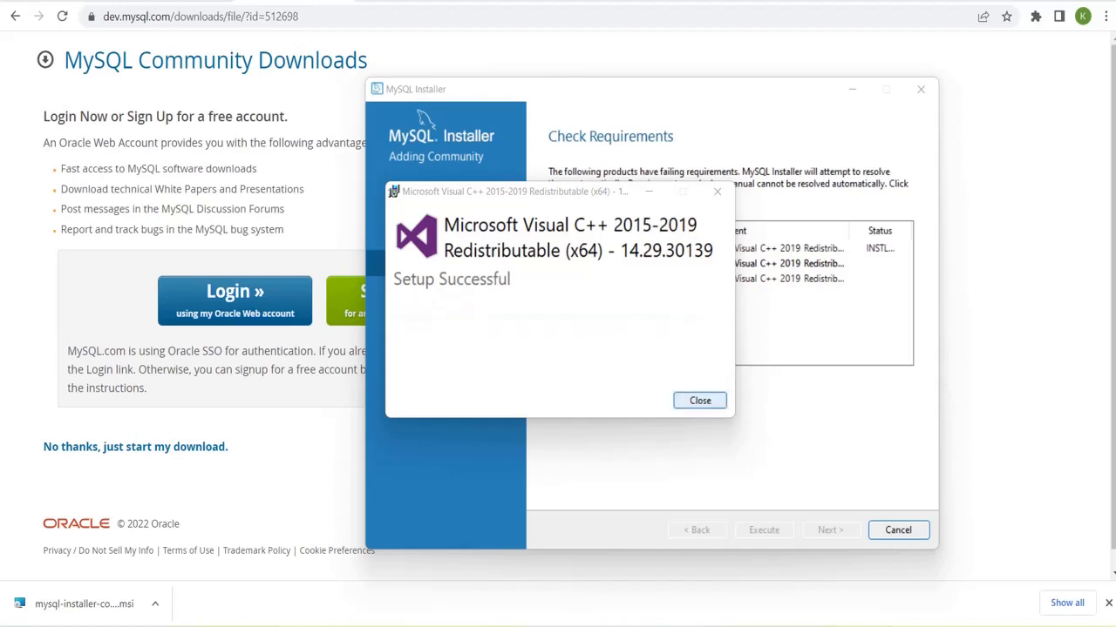
{"action": "left_click", "coordinate": [700, 400]}
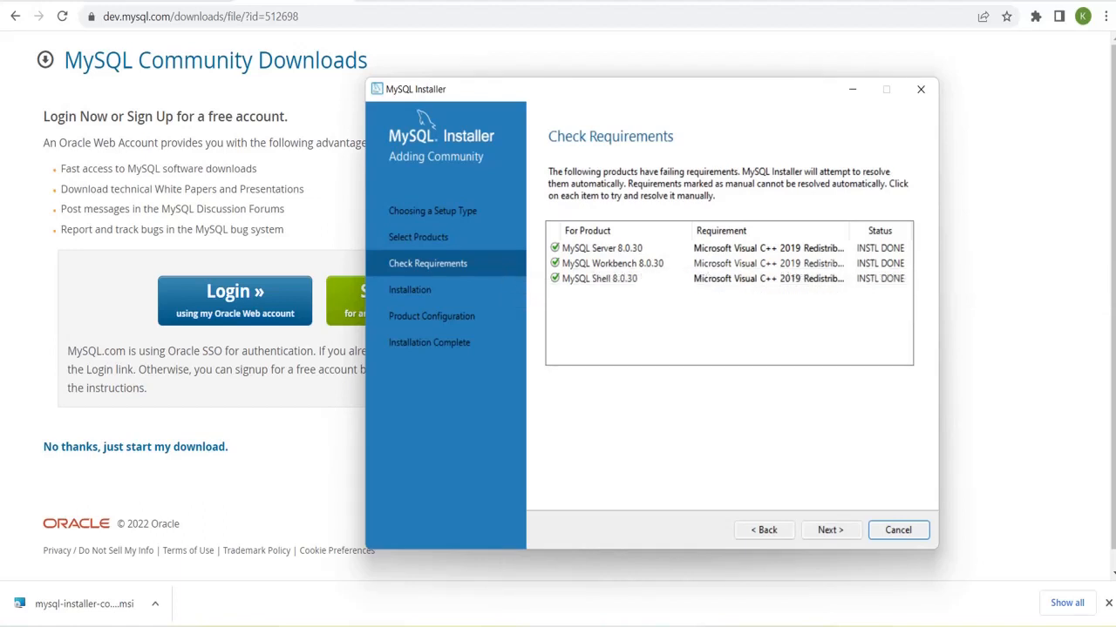
Proceed from the requirements check and install MySQL Server, MySQL Workbench and MySQL Shell 8.0.30.
{"action": "left_click", "coordinate": [831, 530]}
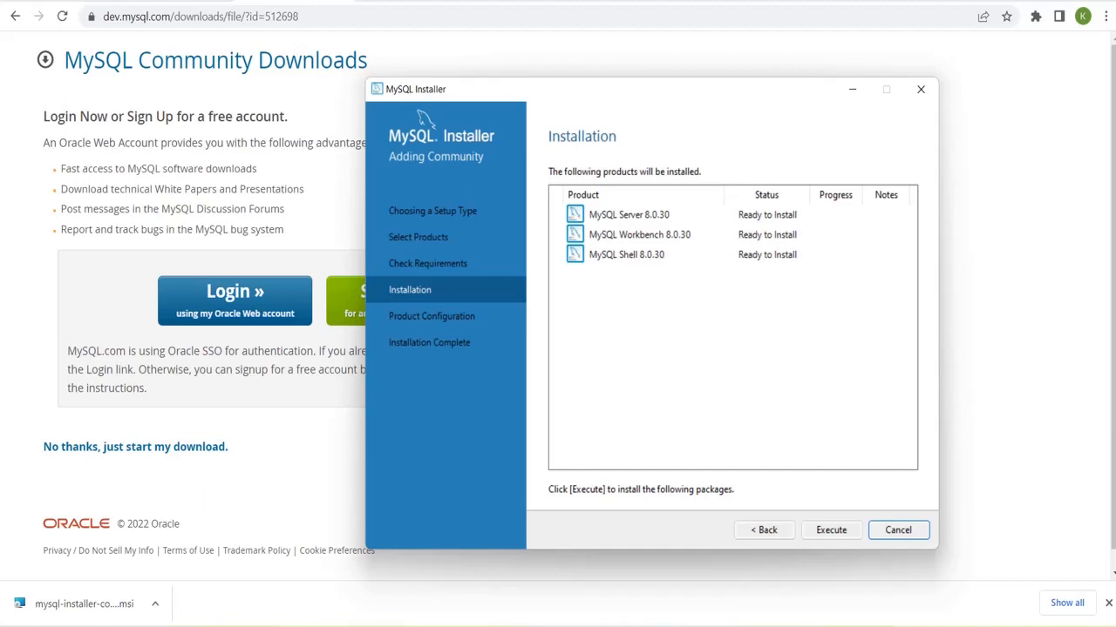
{"action": "left_click", "coordinate": [832, 530]}
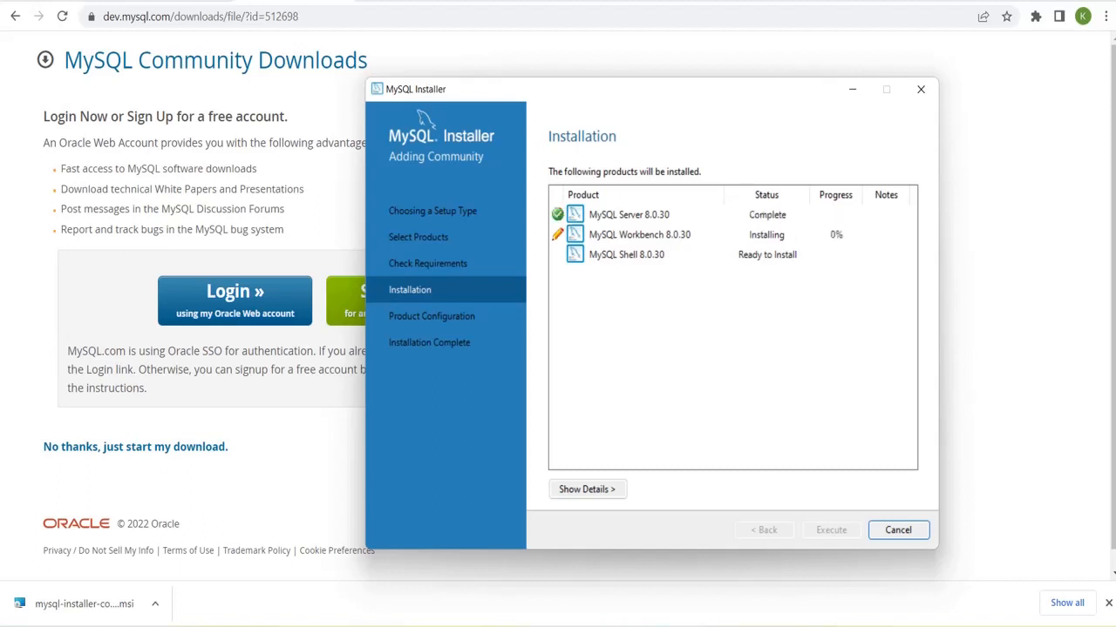
{"action": "left_click_drag", "start_coordinate": [627, 89], "coordinate": [569, 45]}
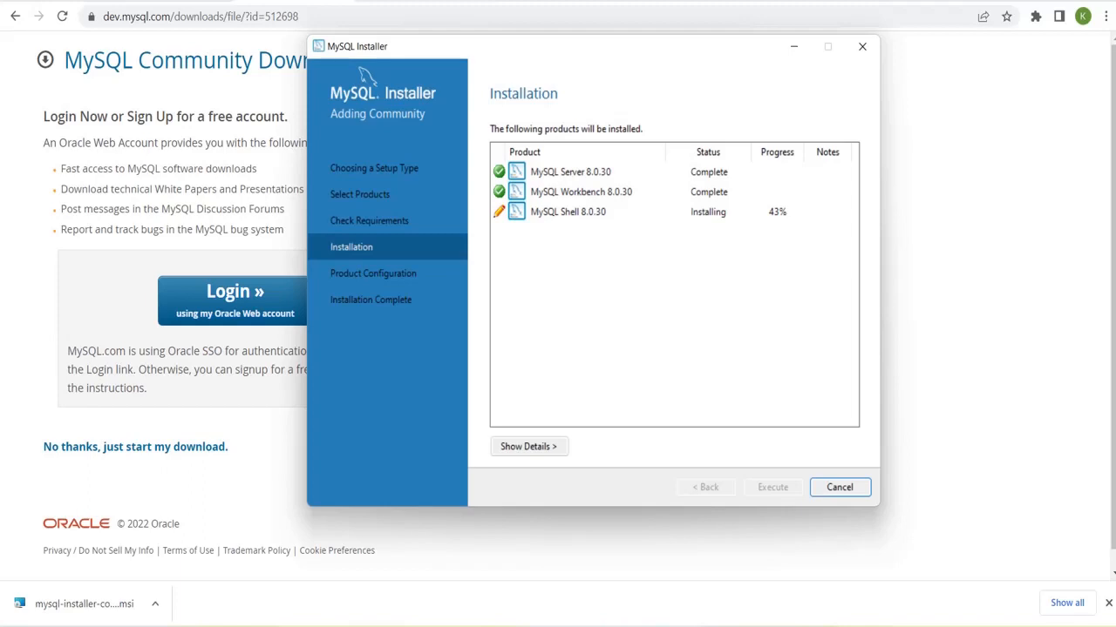
{"action": "left_click", "coordinate": [671, 171]}
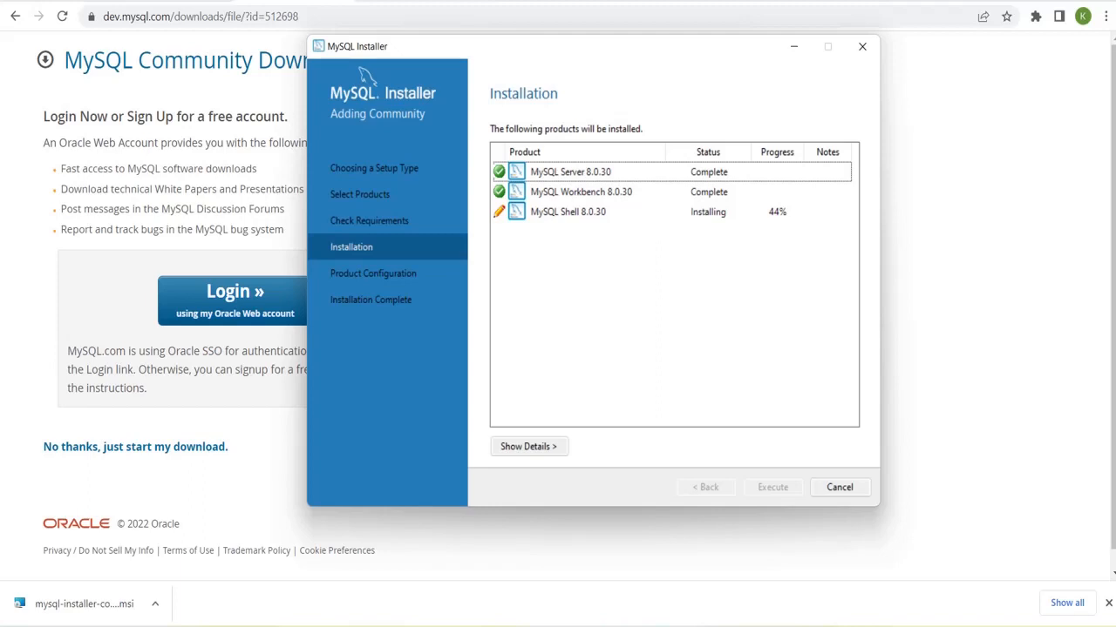
{"action": "mouse_move", "coordinate": [833, 626]}
{"action": "mouse_move", "coordinate": [742, 626]}
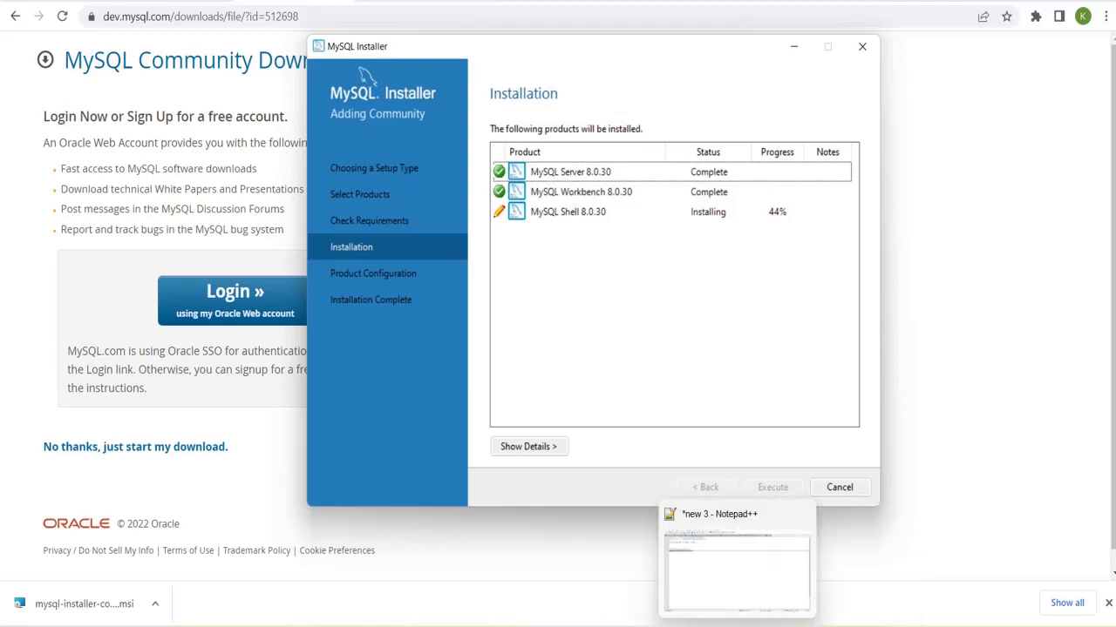
{"action": "left_click", "coordinate": [742, 557]}
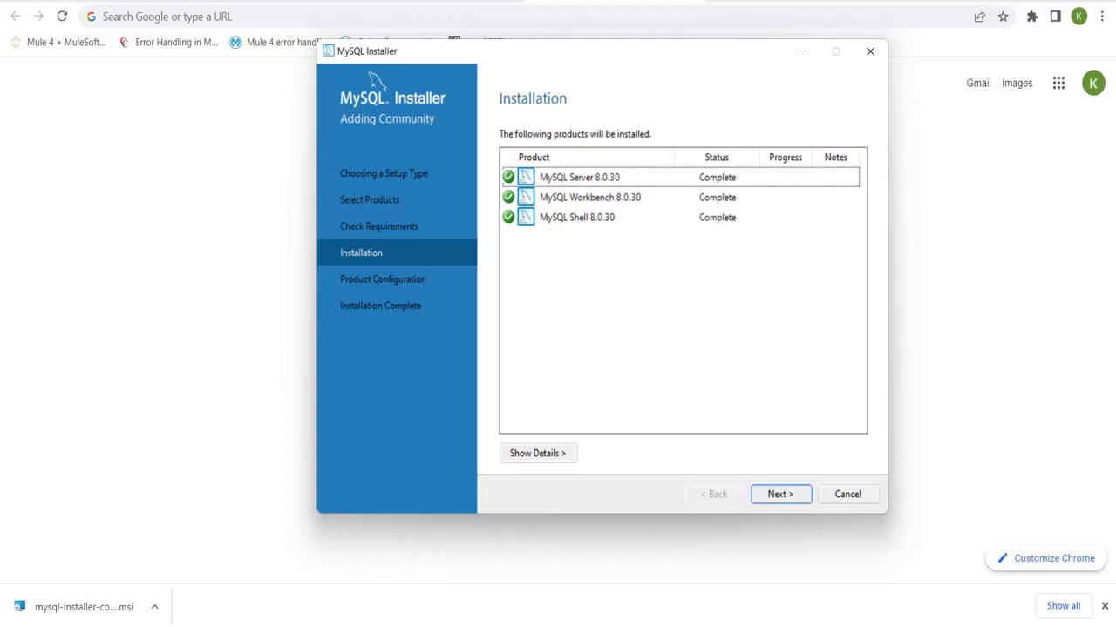
Begin configuring MySQL Server 8.0.30, keeping Development Computer, TCP/IP port 3306, X Protocol port 33060 and strong password encryption.
{"action": "left_click", "coordinate": [781, 495]}
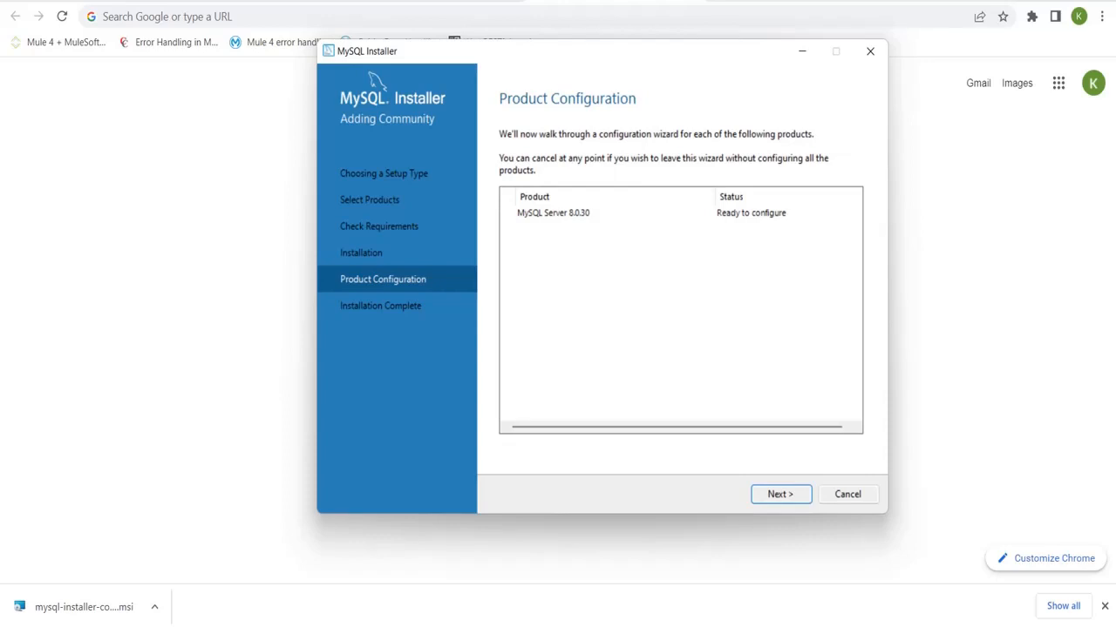
{"action": "left_click", "coordinate": [781, 494]}
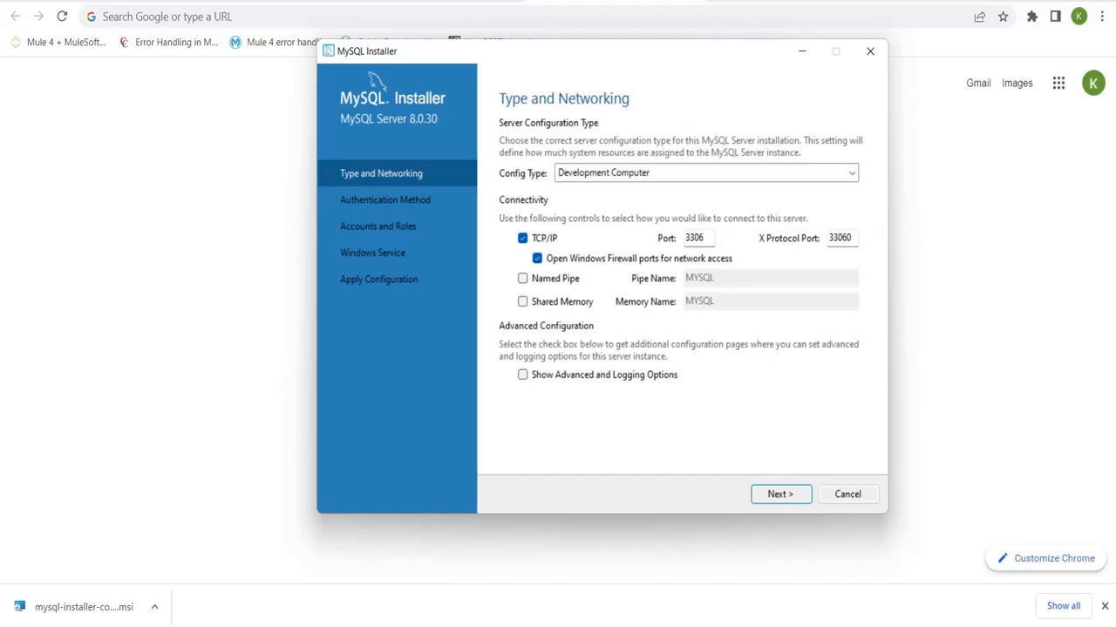
{"action": "left_click", "coordinate": [781, 494]}
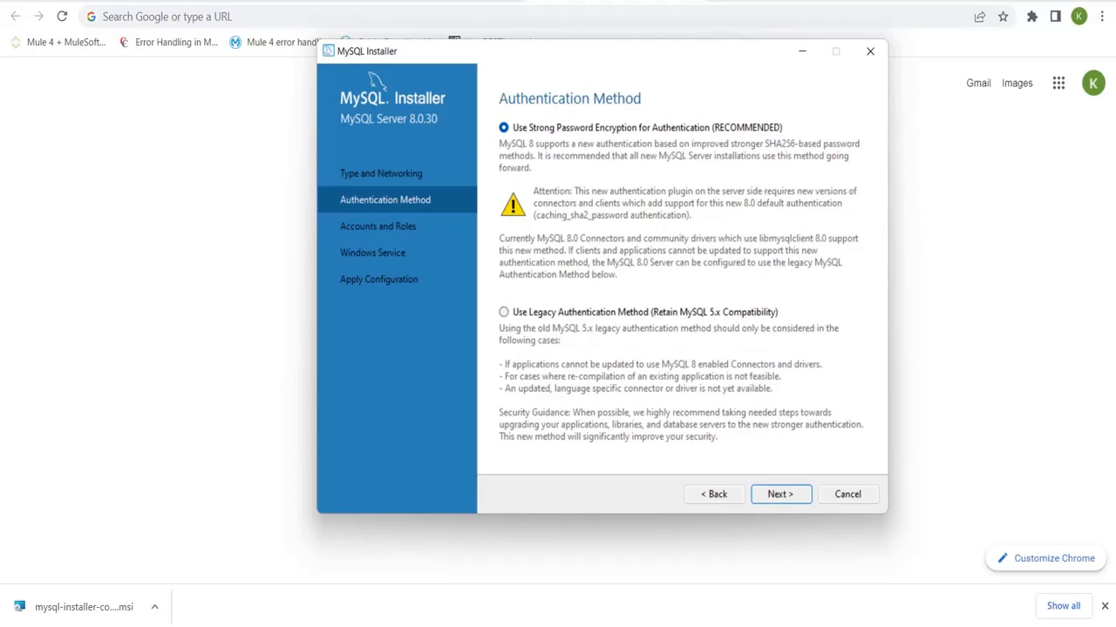
{"action": "left_click", "coordinate": [781, 494]}
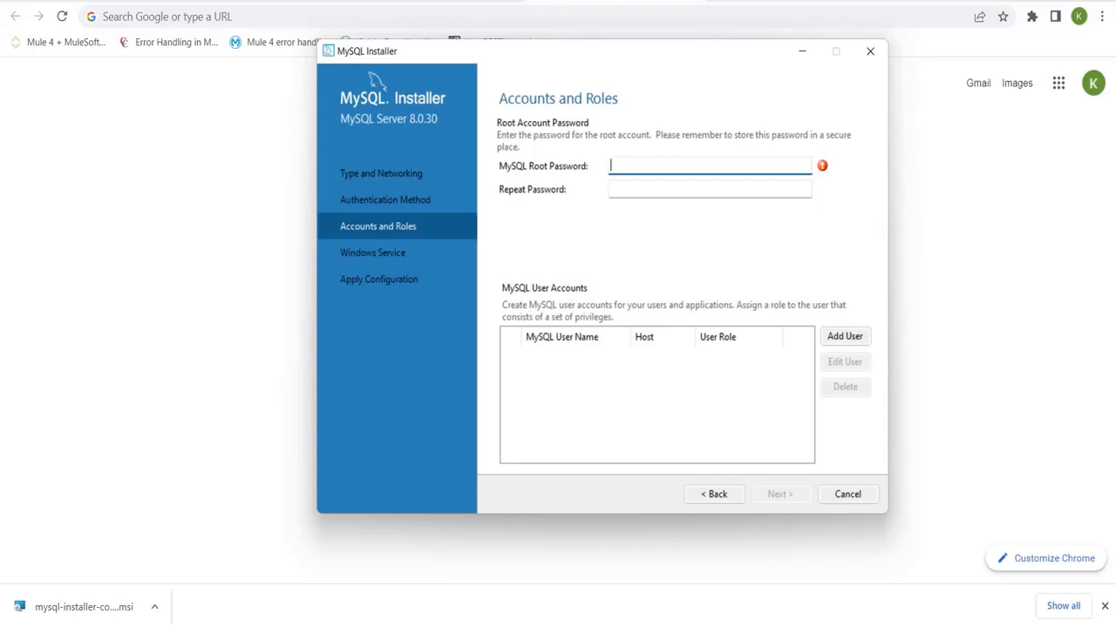
Enter the MySQL root password, repeat it for confirmation and accept the accounts and roles settings.
{"action": "type", "text": "************"}
{"action": "key", "text": "Tab"}
{"action": "type", "text": "*******"}
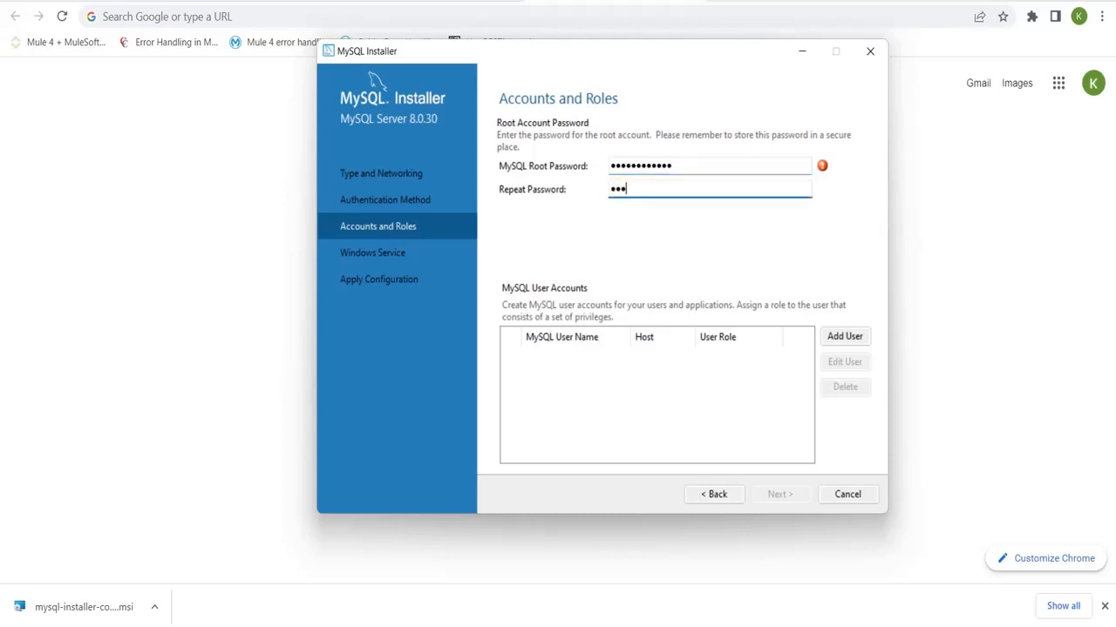
{"action": "type", "text": "*****"}
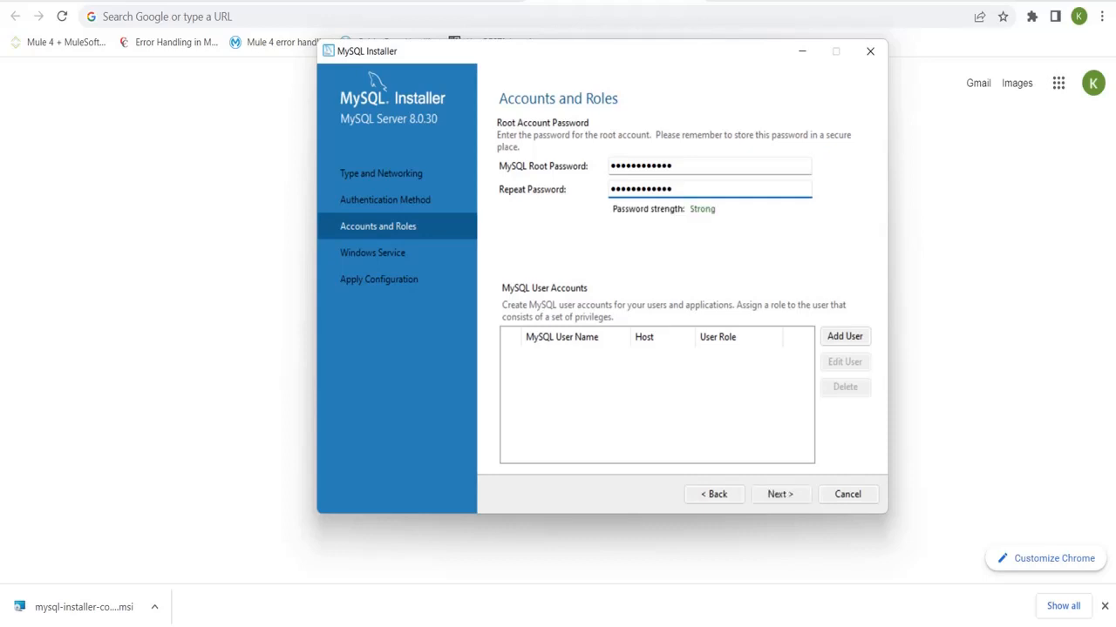
{"action": "key", "text": "Return"}
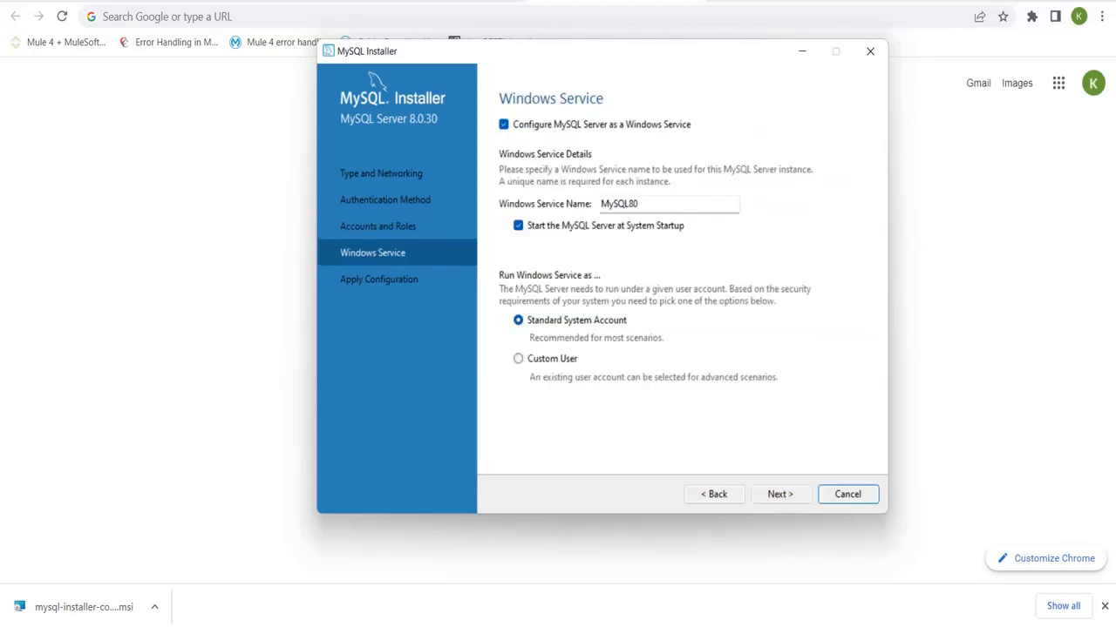
Keep the MySQL80 Windows service under the Standard System Account, then execute and finish the server configuration.
{"action": "key", "text": "Return"}
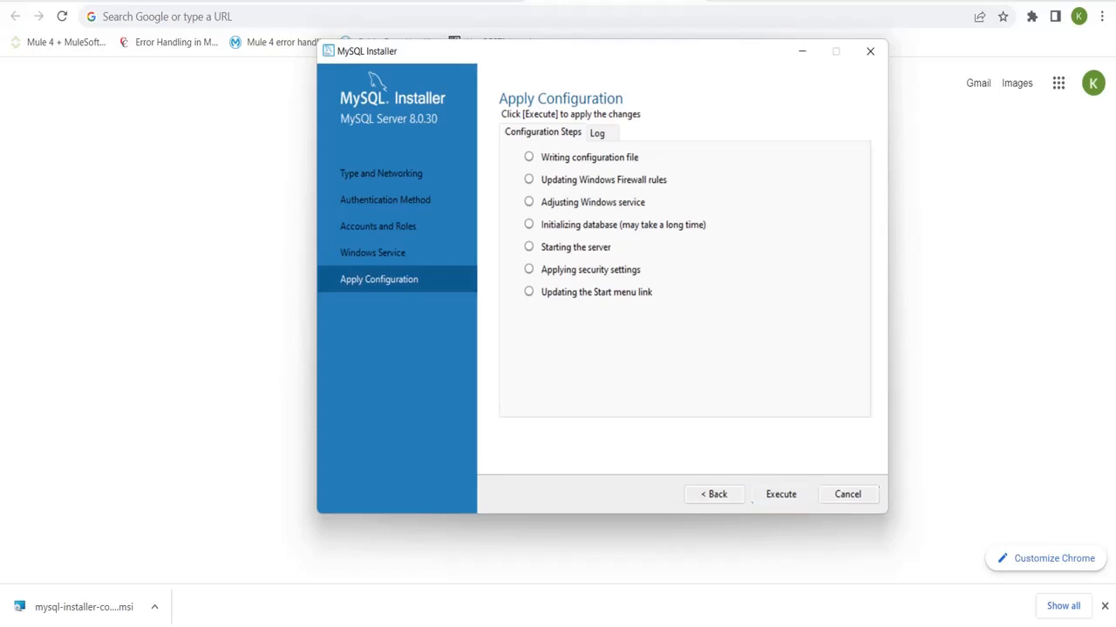
{"action": "key", "text": "Return"}
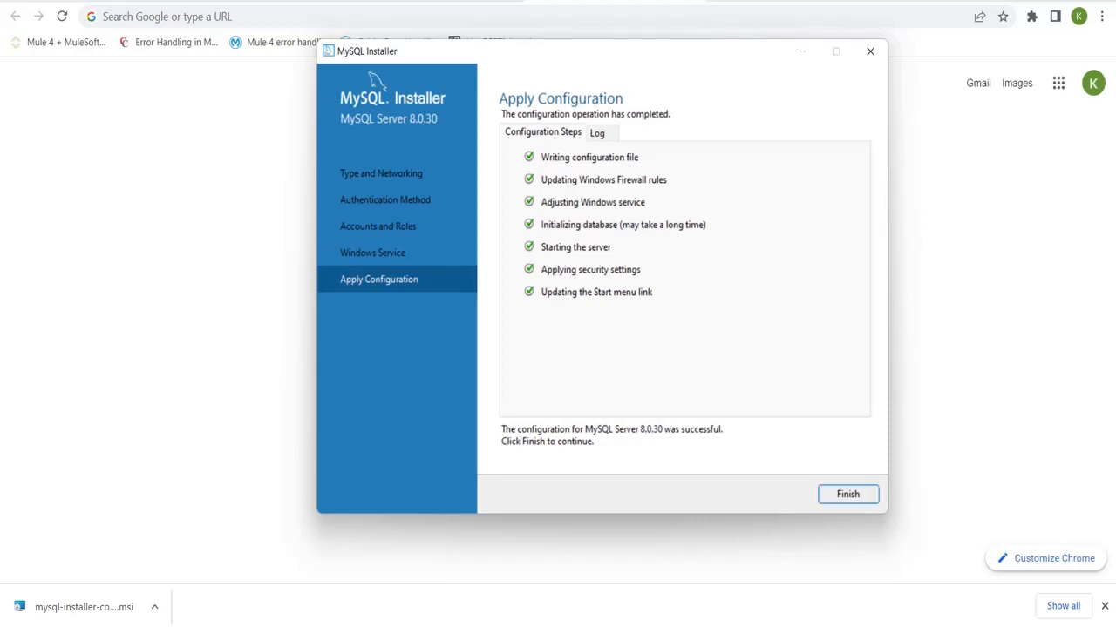
{"action": "left_click", "coordinate": [848, 494]}
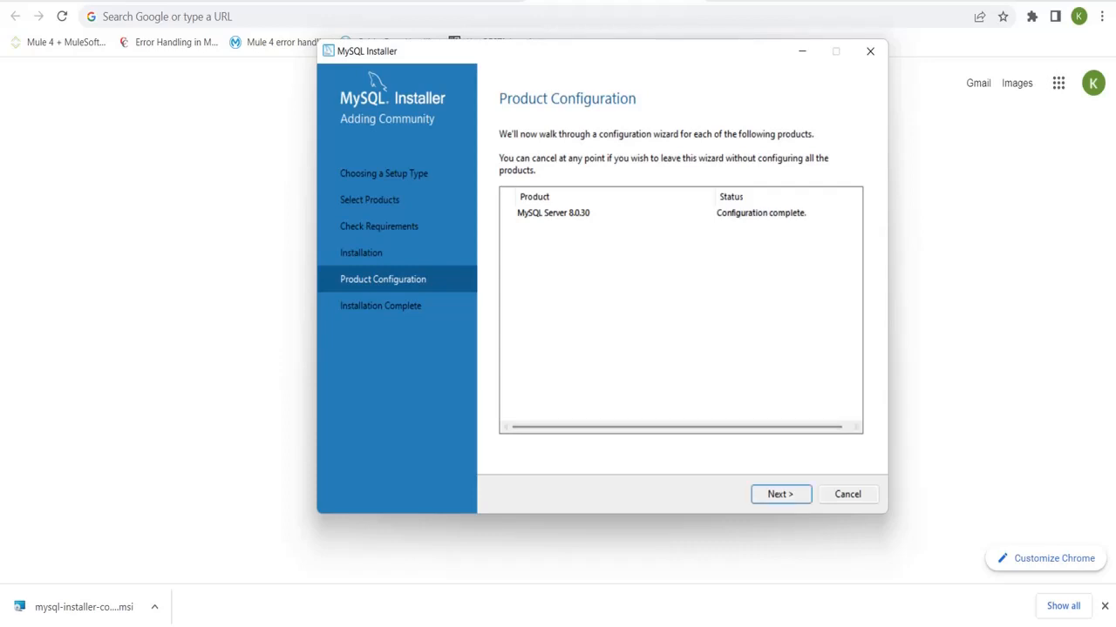
Complete the installation with MySQL Workbench and MySQL Shell both set to start after setup.
{"action": "left_click", "coordinate": [780, 494]}
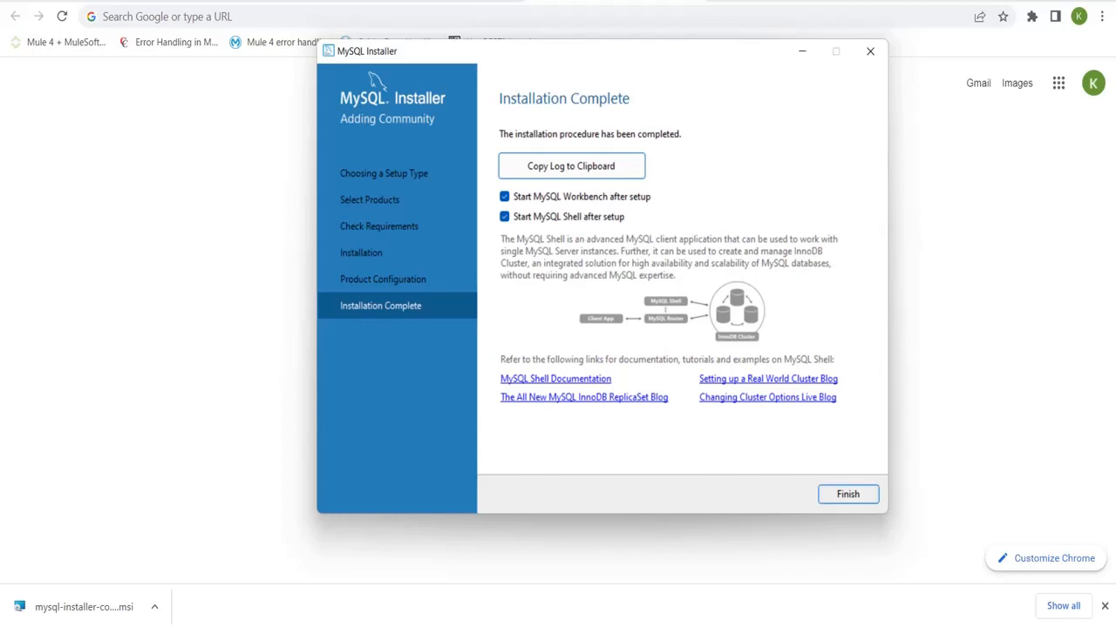
{"action": "left_click", "coordinate": [848, 494]}
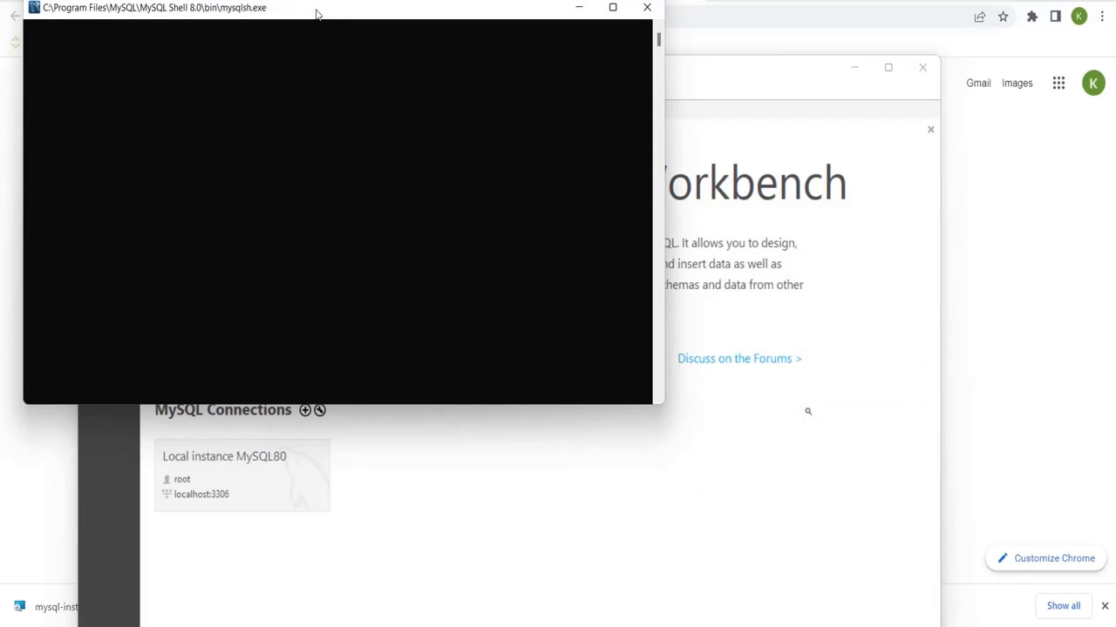
Close the MySQL Shell window and maximize the MySQL Workbench window.
{"action": "left_click_drag", "start_coordinate": [316, 13], "coordinate": [758, 185]}
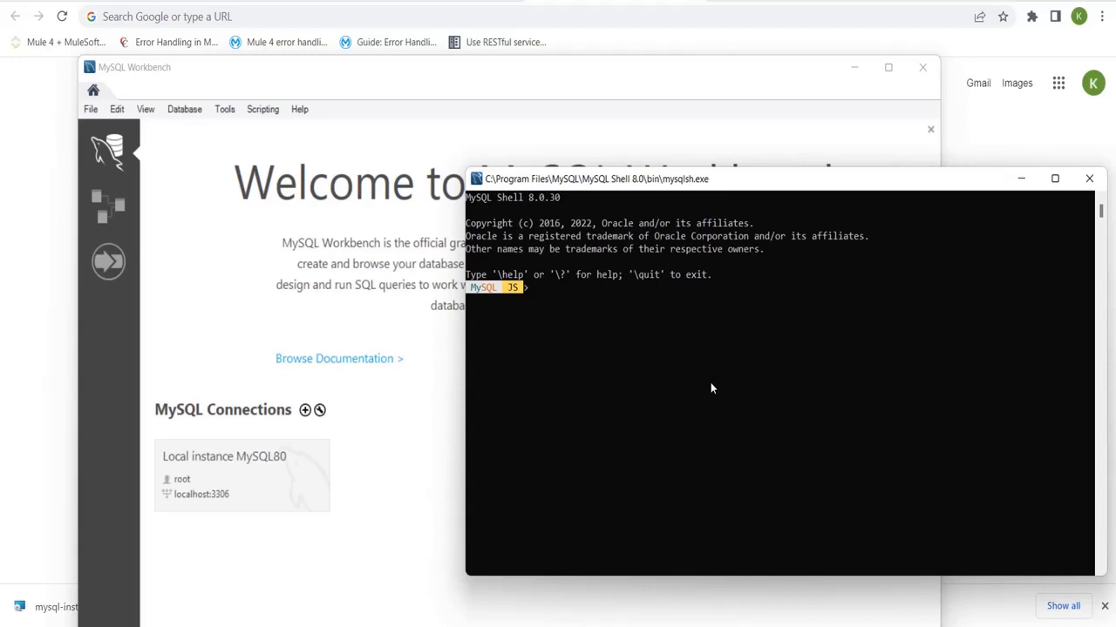
{"action": "left_click_drag", "start_coordinate": [742, 189], "coordinate": [711, 115]}
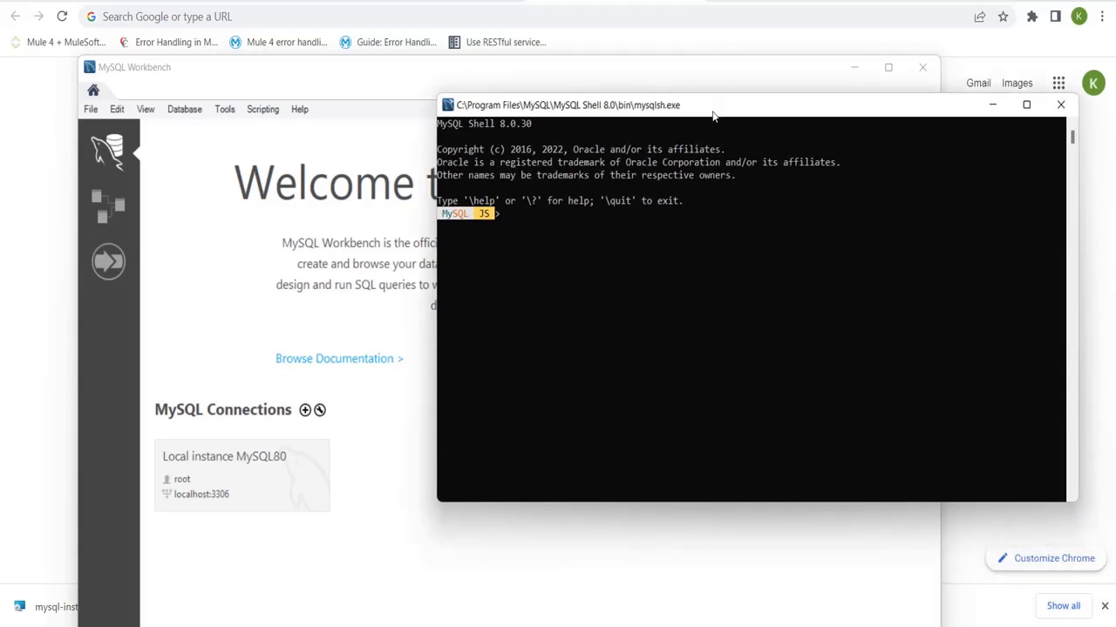
{"action": "left_click", "coordinate": [1059, 105]}
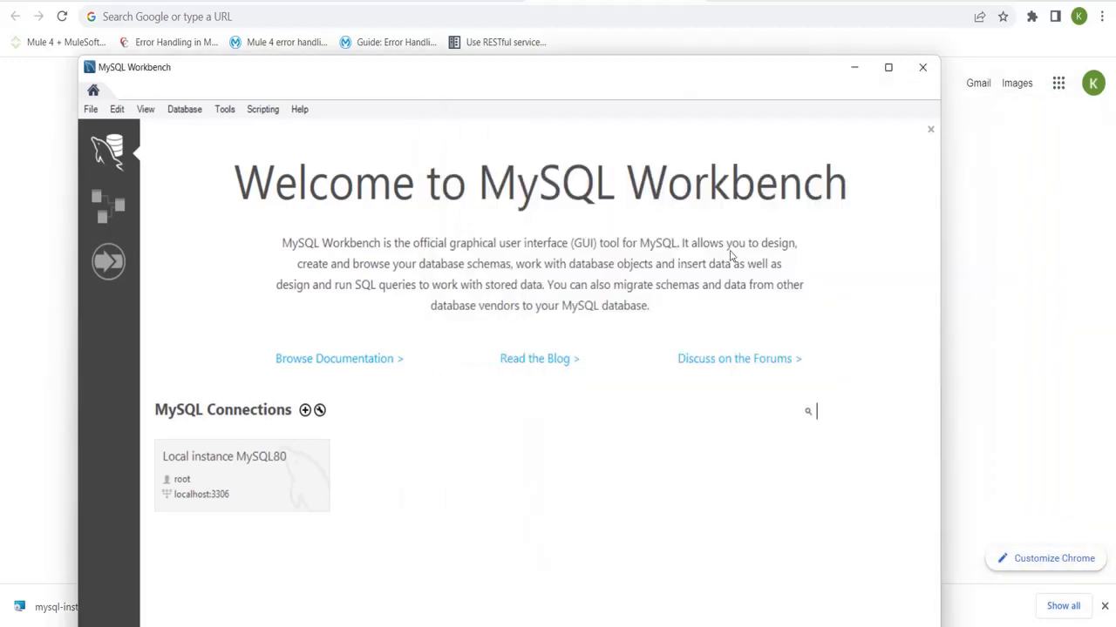
{"action": "left_click", "coordinate": [889, 70]}
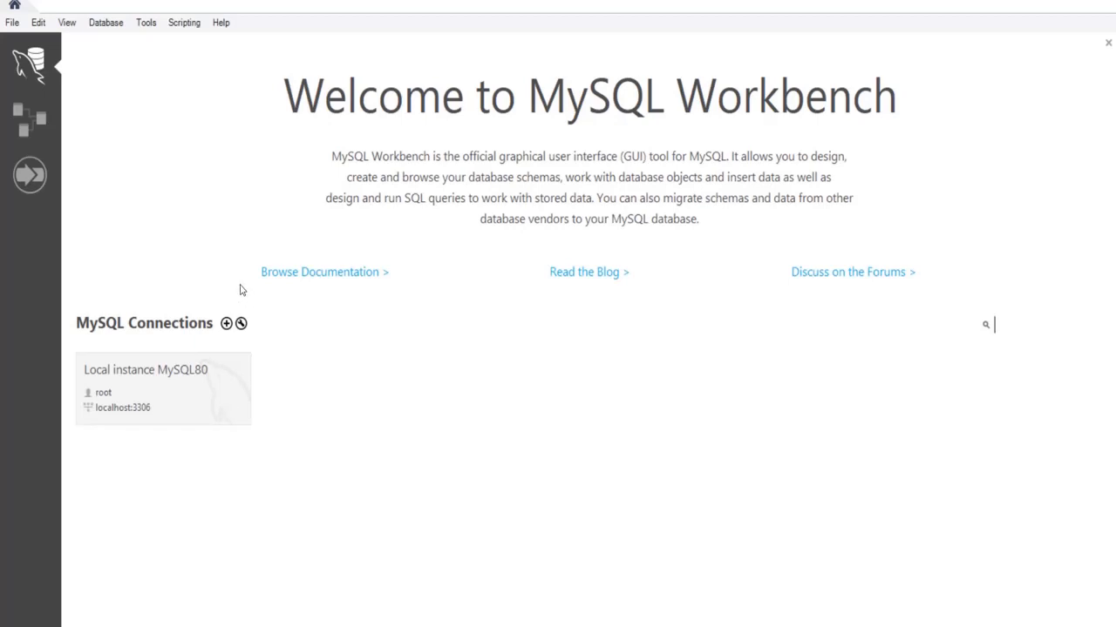
{"action": "left_click", "coordinate": [106, 23]}
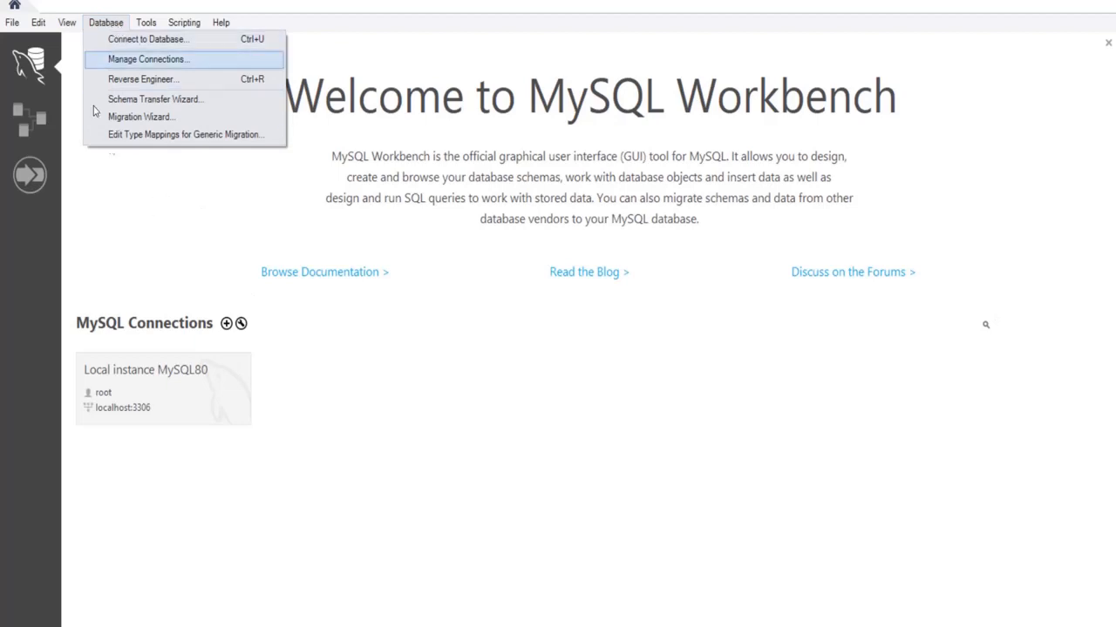
{"action": "left_click", "coordinate": [144, 217]}
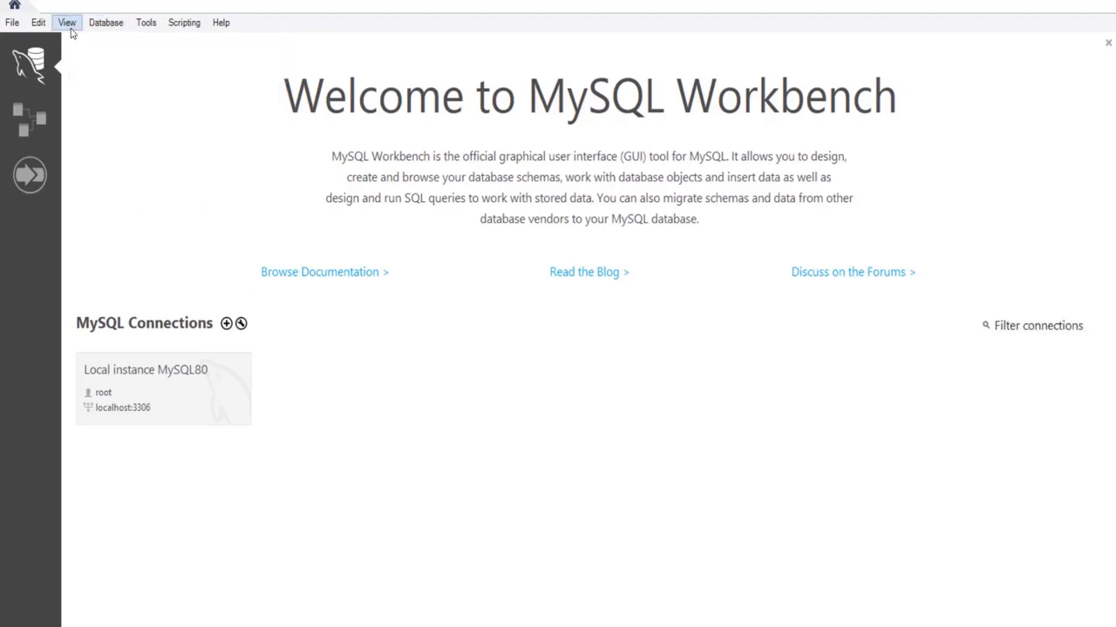